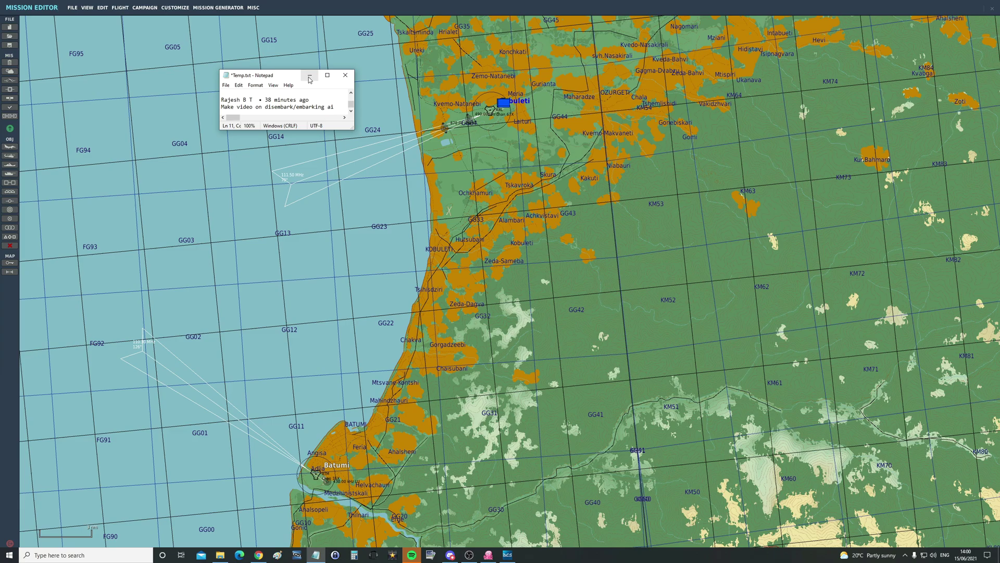
Place a new USA infantry vehicle group in the open field just northeast of Kobuleti's runway.
click(309, 77)
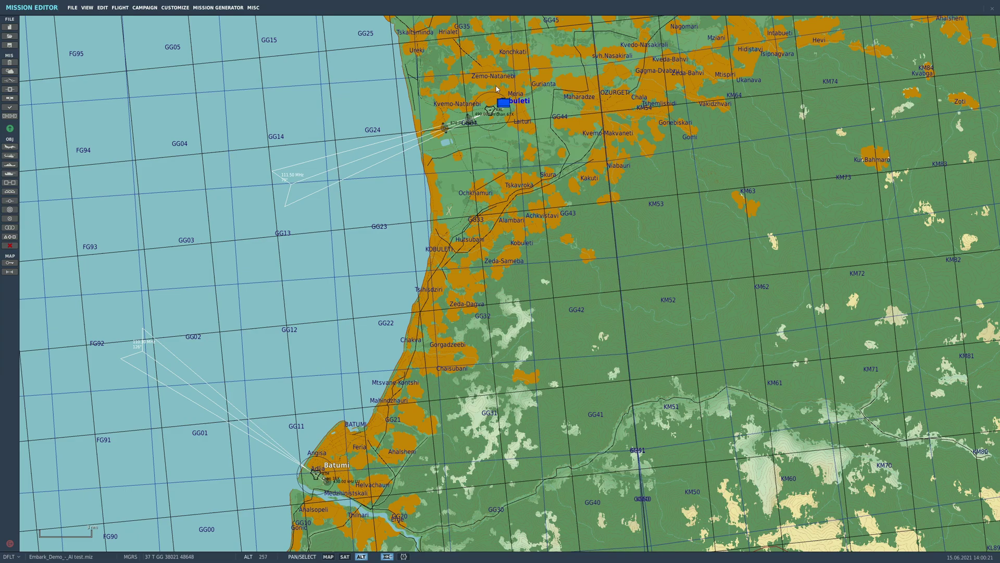
scroll(503, 100, up, 3)
scroll(506, 100, up, 3)
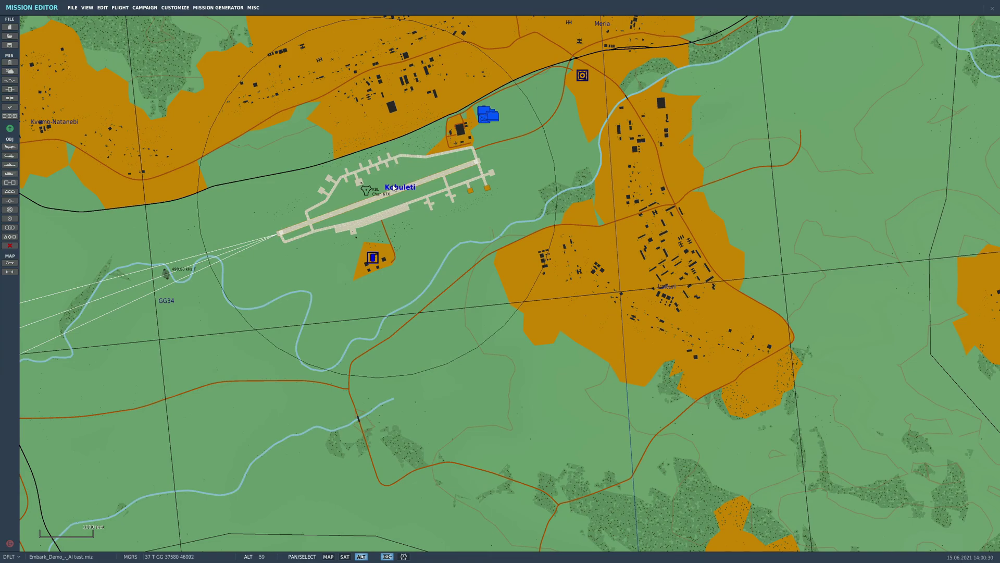
scroll(412, 177, up, 3)
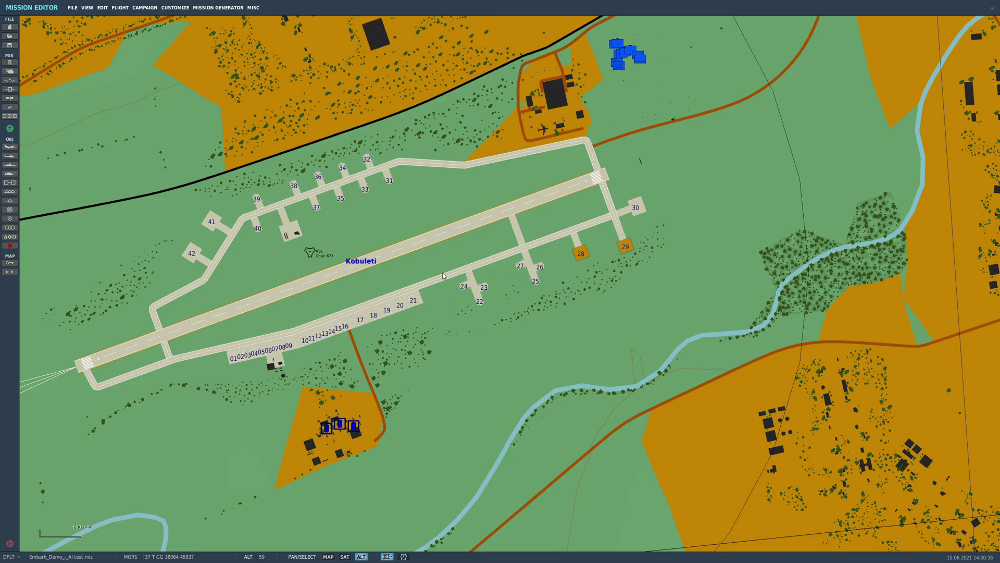
click(10, 174)
scroll(408, 57, up, 4)
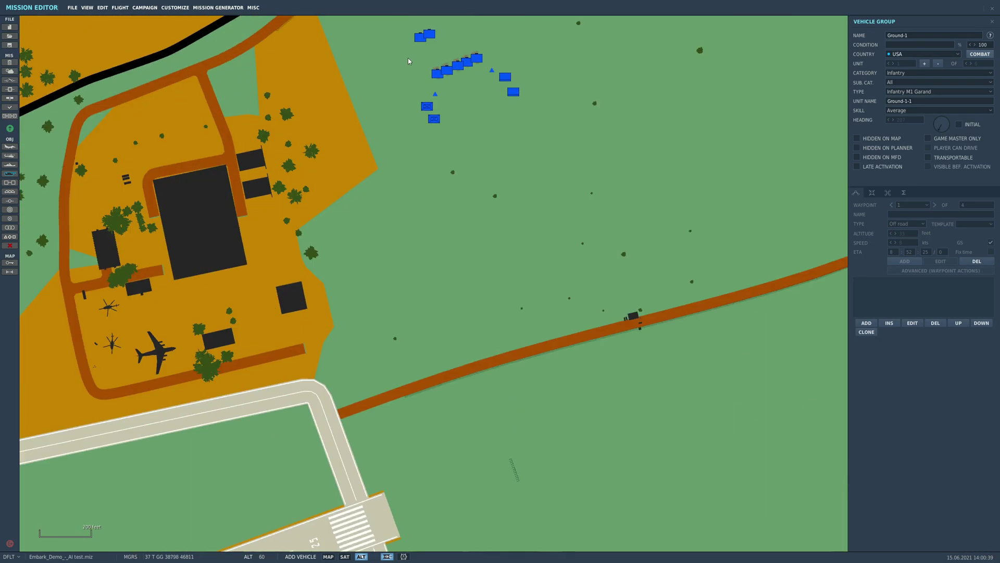
scroll(408, 58, up, 5)
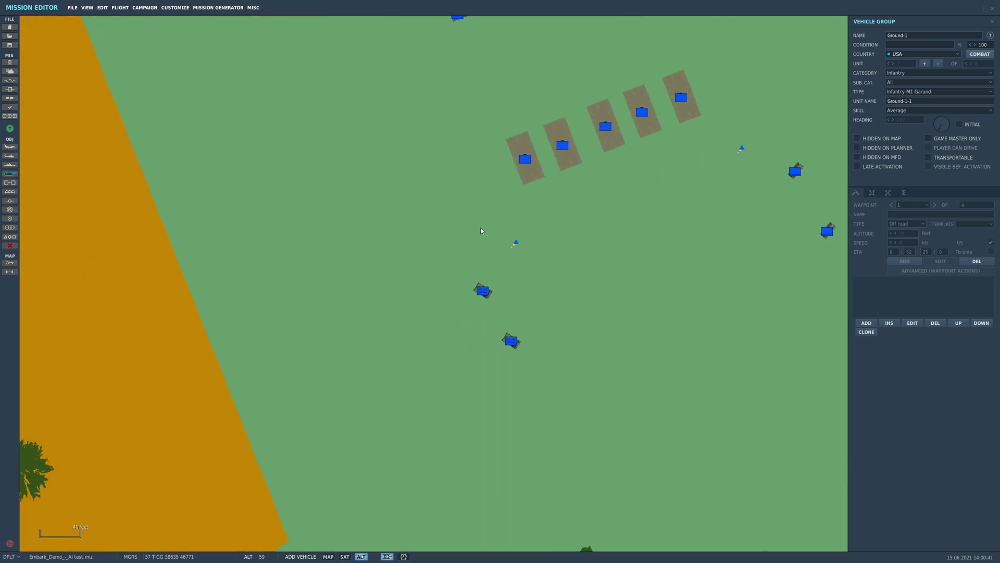
click(446, 204)
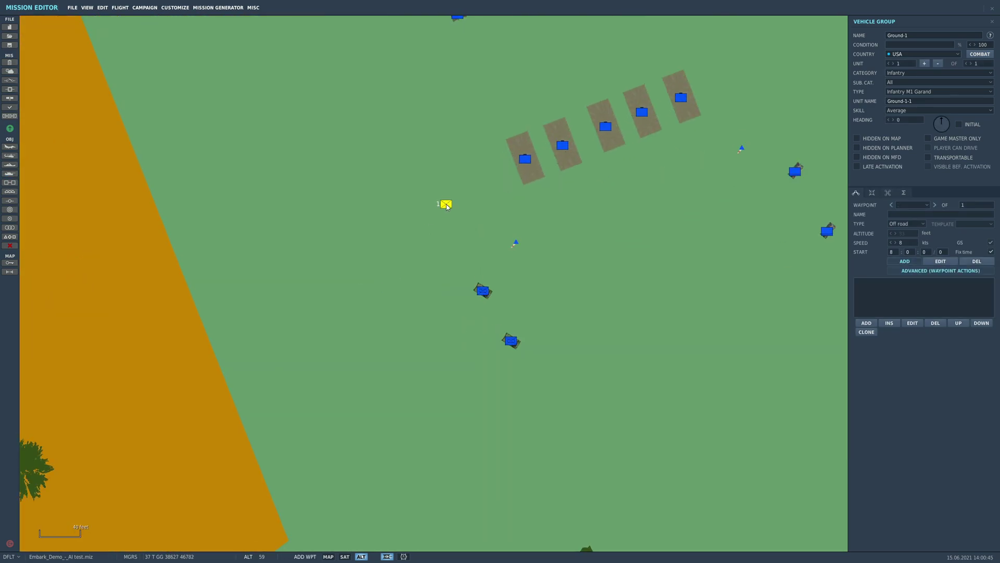
Choose Infantry M1 Garand as the ground group's type and enlarge the group to seven units.
double_click(909, 36)
click(899, 92)
click(901, 99)
click(971, 63)
click(971, 63)
click(971, 63)
click(992, 22)
Place a new USA helicopter group beside parking spot 19 on Kobuleti's apron.
scroll(624, 160, down, 3)
scroll(624, 160, down, 6)
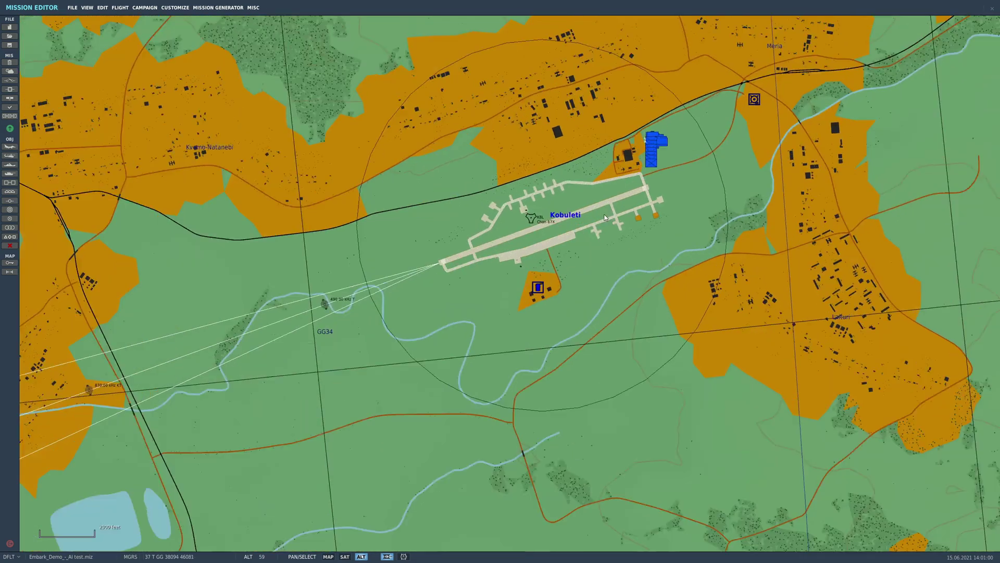
scroll(624, 160, up, 3)
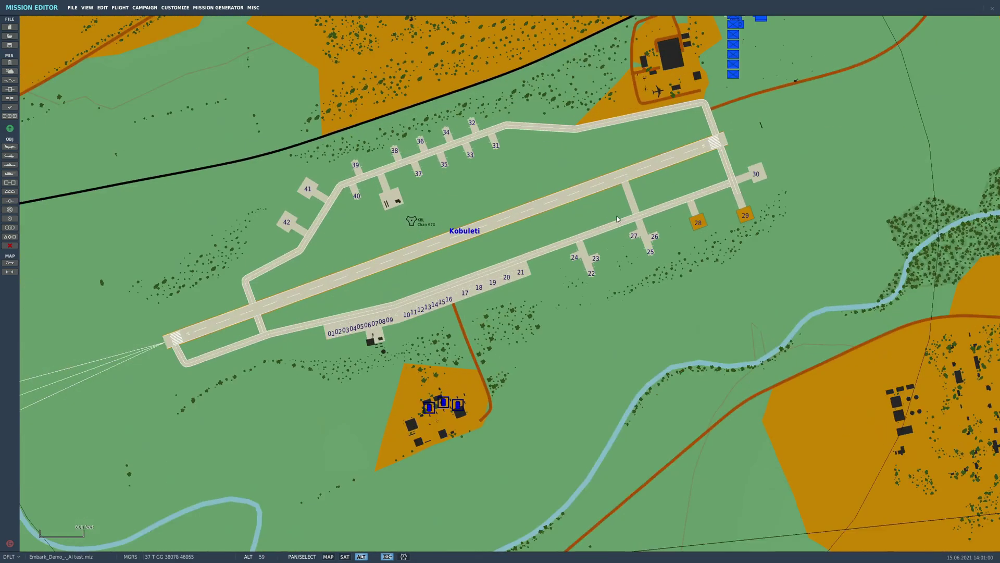
click(9, 156)
scroll(430, 323, up, 3)
click(642, 181)
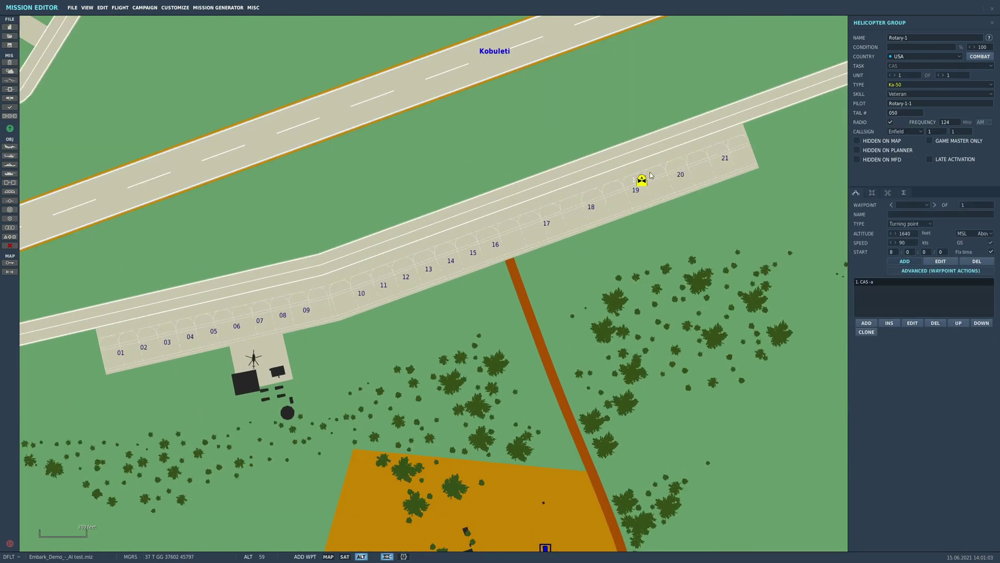
Set the helicopter to UH-1H with Veteran skill and its starting waypoint to takeoff from ground.
click(938, 85)
scroll(906, 140, down, 3)
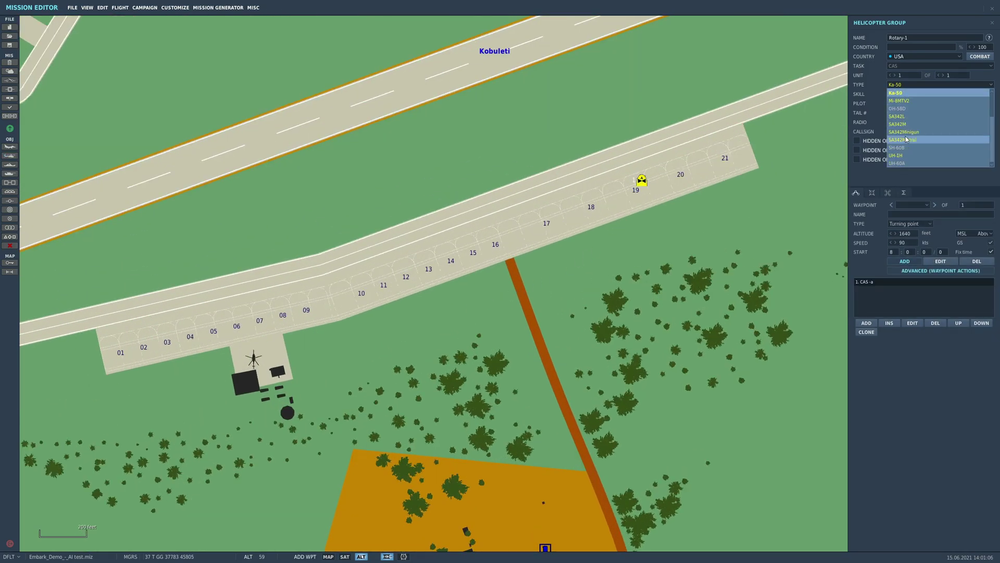
click(902, 155)
click(896, 94)
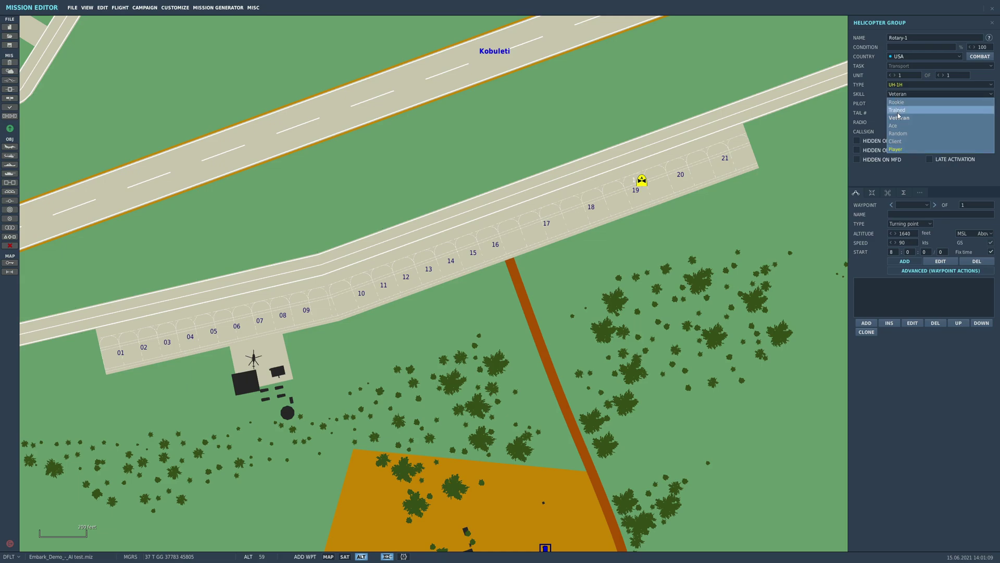
click(899, 118)
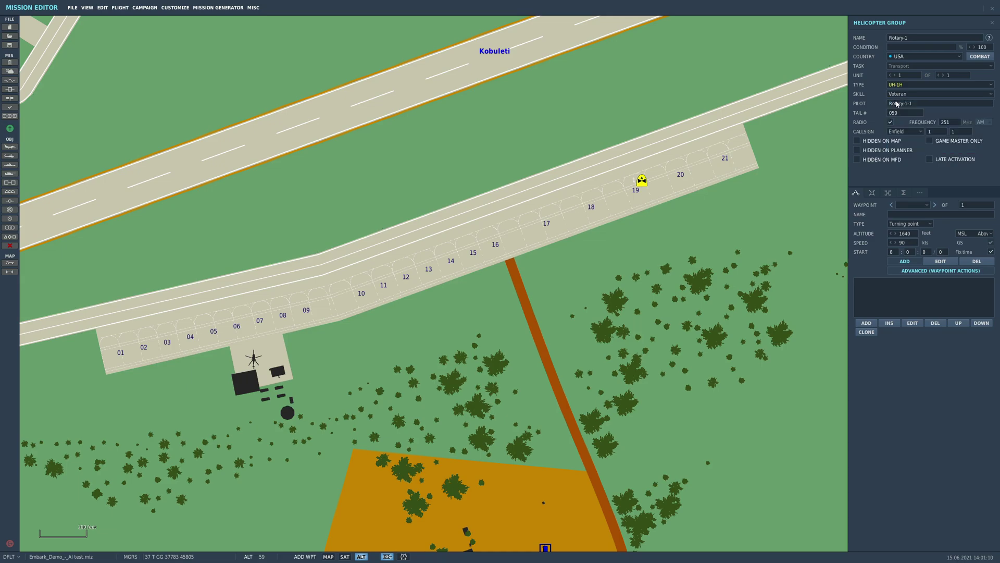
click(909, 223)
click(912, 288)
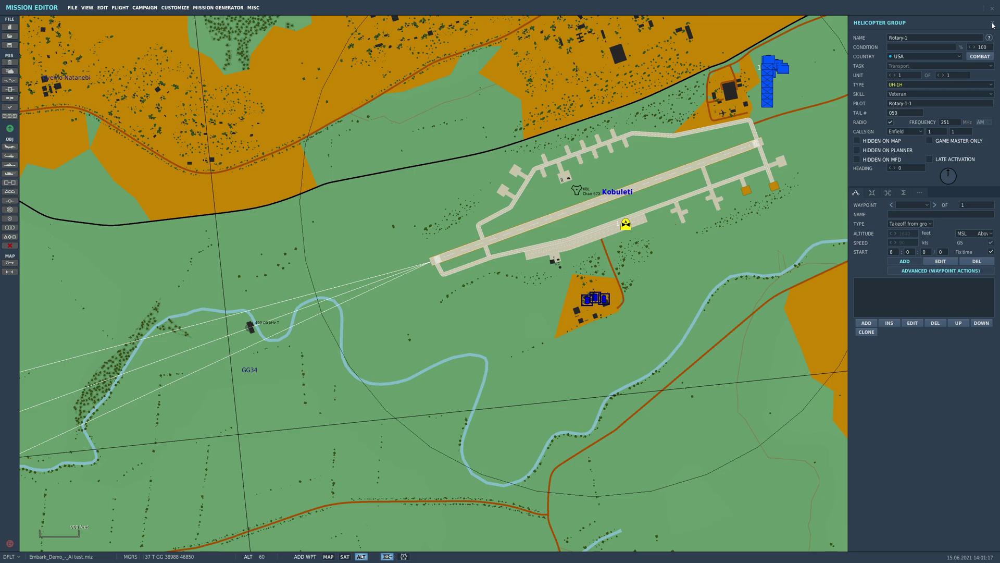
click(991, 23)
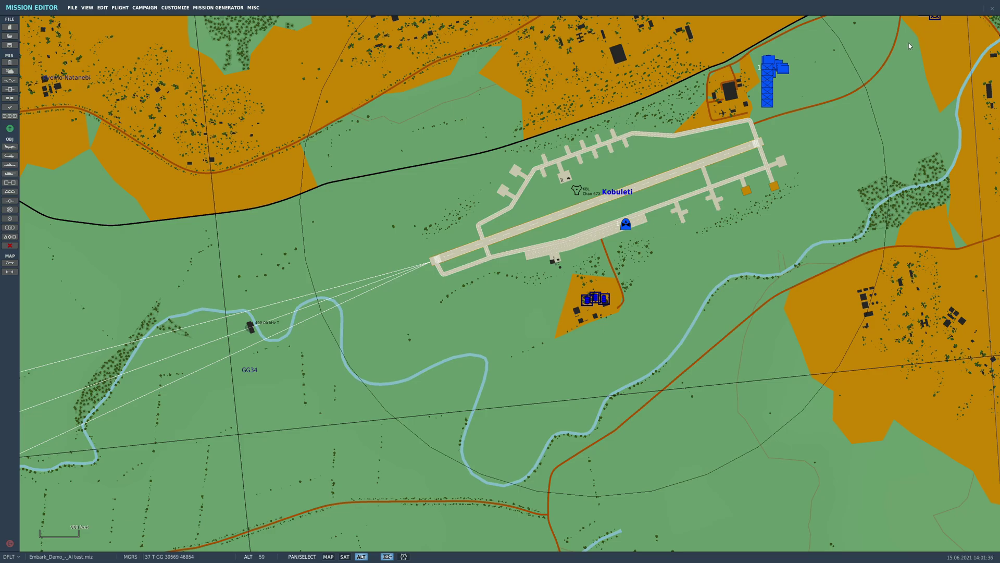
Add an Embark to transport task to the starting waypoint of the infantry group.
scroll(911, 39, up, 4)
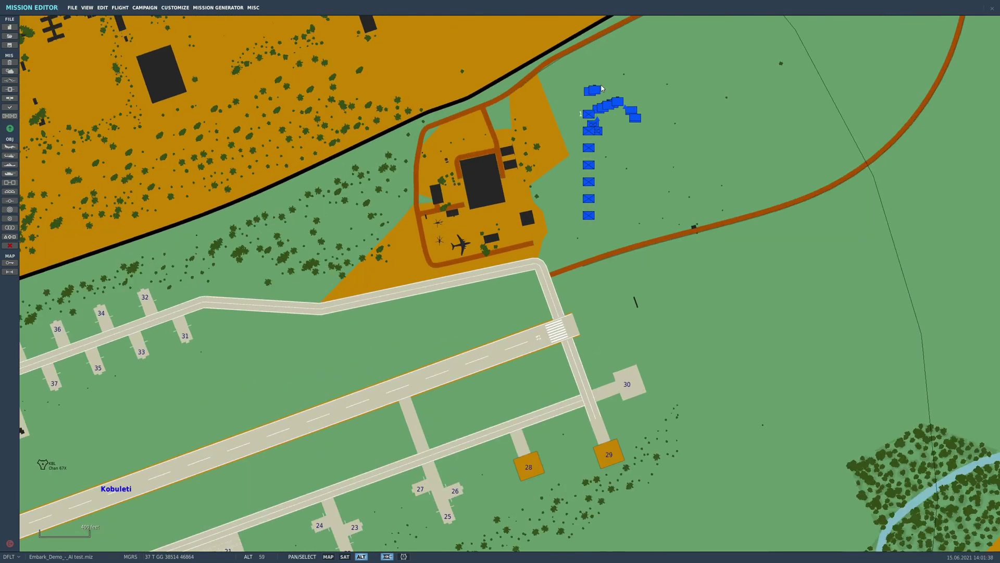
scroll(576, 163, up, 5)
click(579, 165)
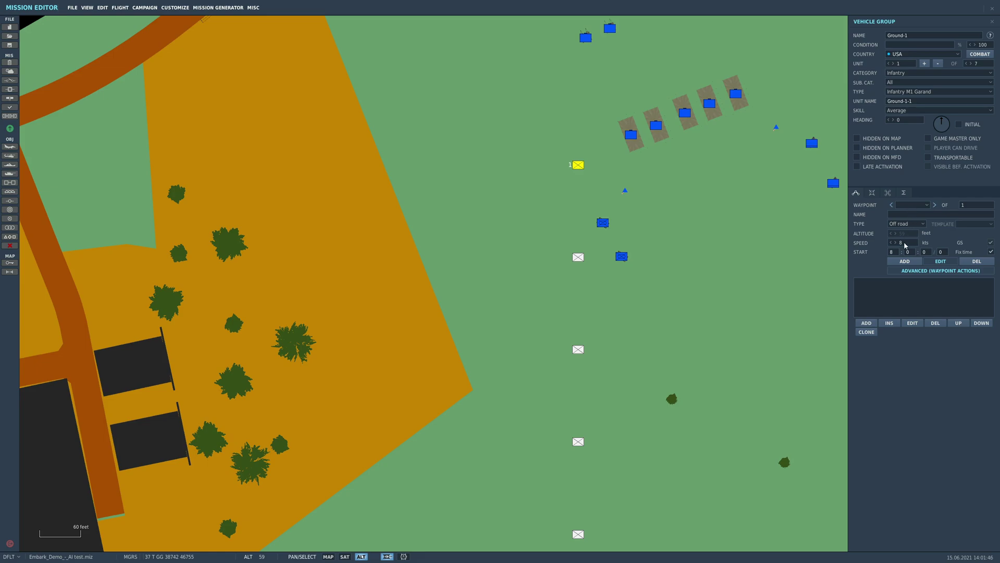
click(866, 324)
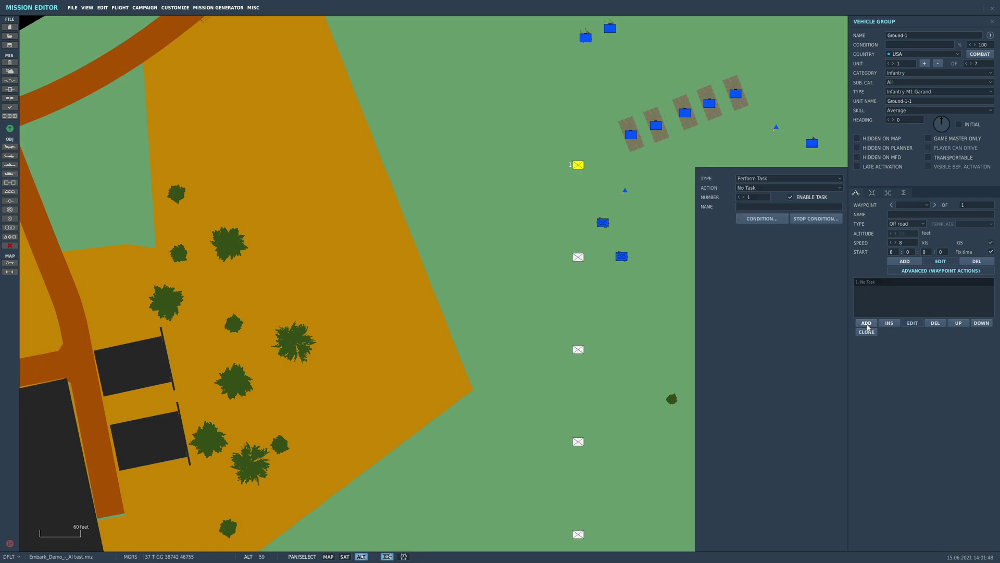
click(748, 187)
click(748, 190)
click(748, 188)
click(760, 246)
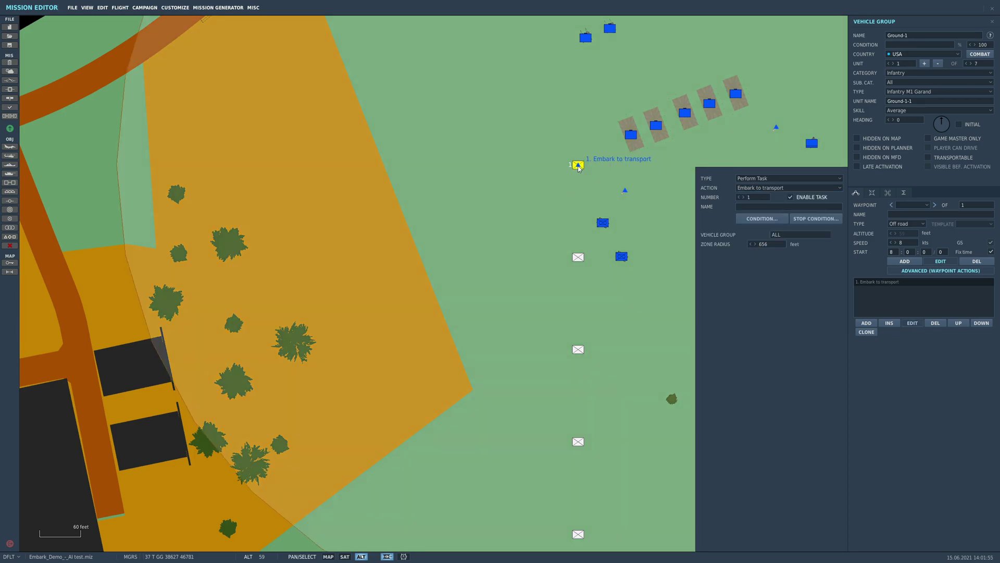
Move the Embark to transport zone off the infantry unit into the open area to its east.
mouse_move(578, 166)
mouse_down()
mouse_move(564, 166)
mouse_move(552, 191)
mouse_move(663, 227)
mouse_move(556, 164)
mouse_up()
scroll(578, 169, down, 4)
scroll(643, 212, up, 4)
scroll(431, 242, down, 3)
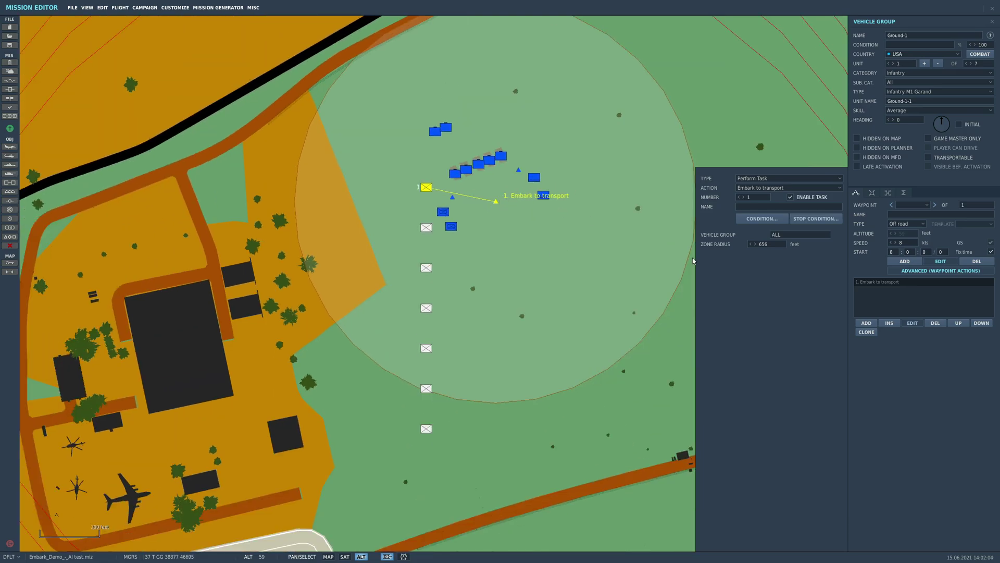
Set the embark zone's radius to 150 feet and close the infantry group's settings.
click(760, 244)
text(99)
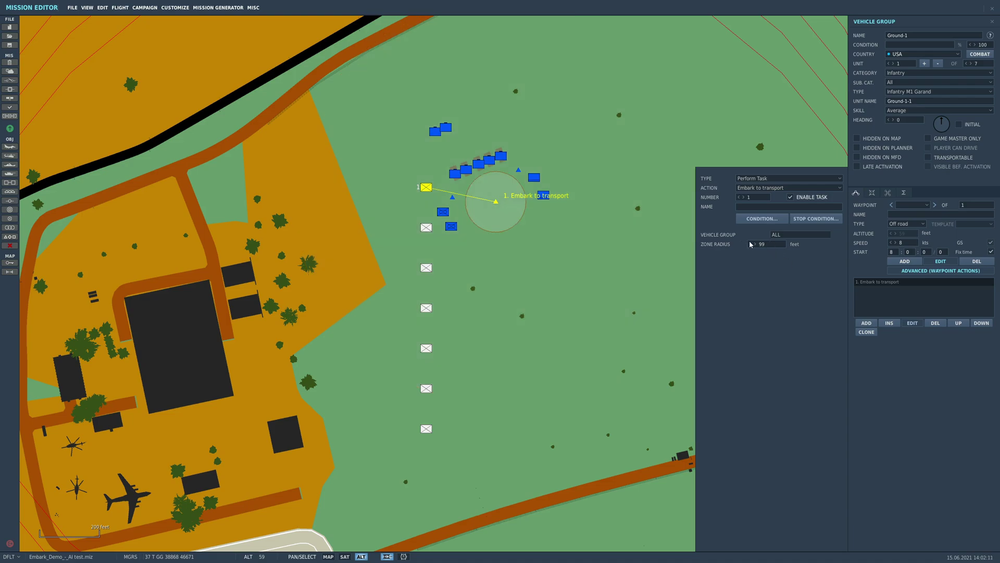
double_click(766, 244)
text(150)
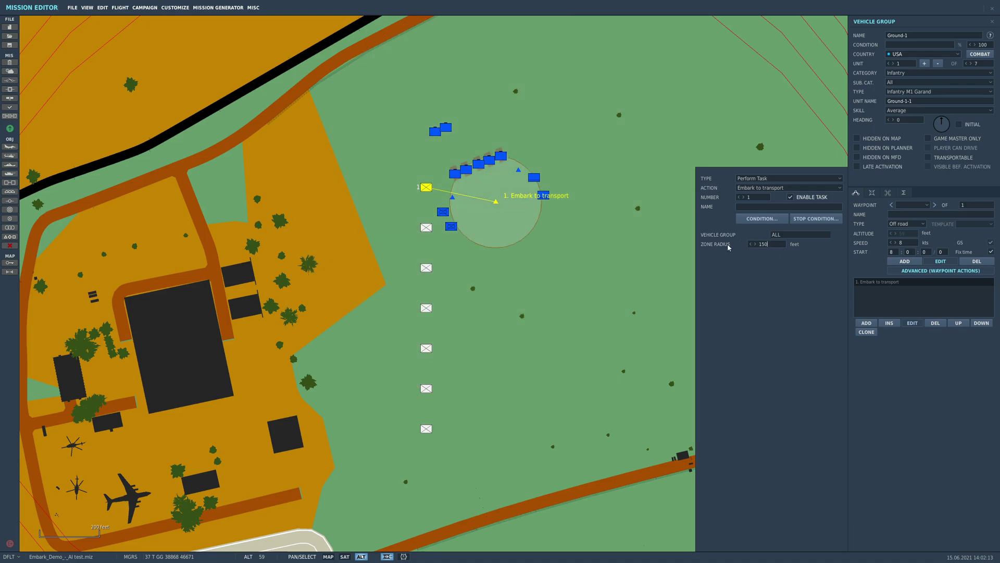
scroll(511, 214, up, 5)
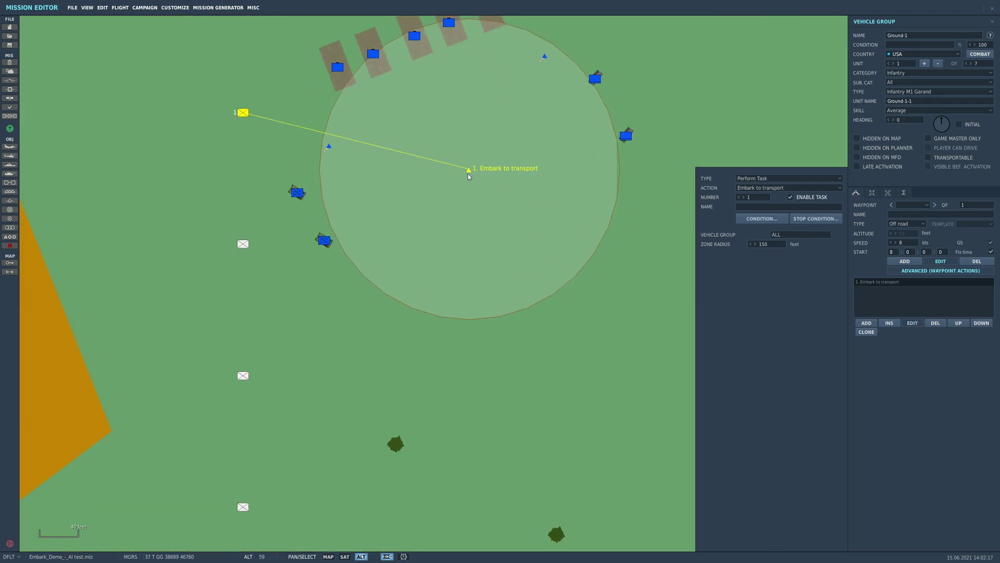
click(993, 22)
Add waypoint 1 to the helicopter group's route in the field southeast of the infantry line.
scroll(729, 167, down, 10)
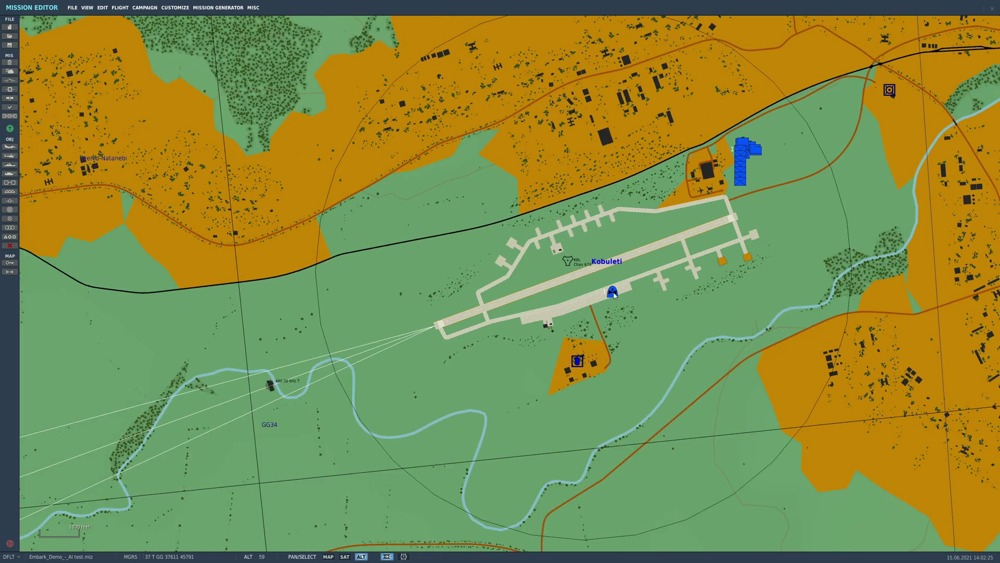
click(613, 294)
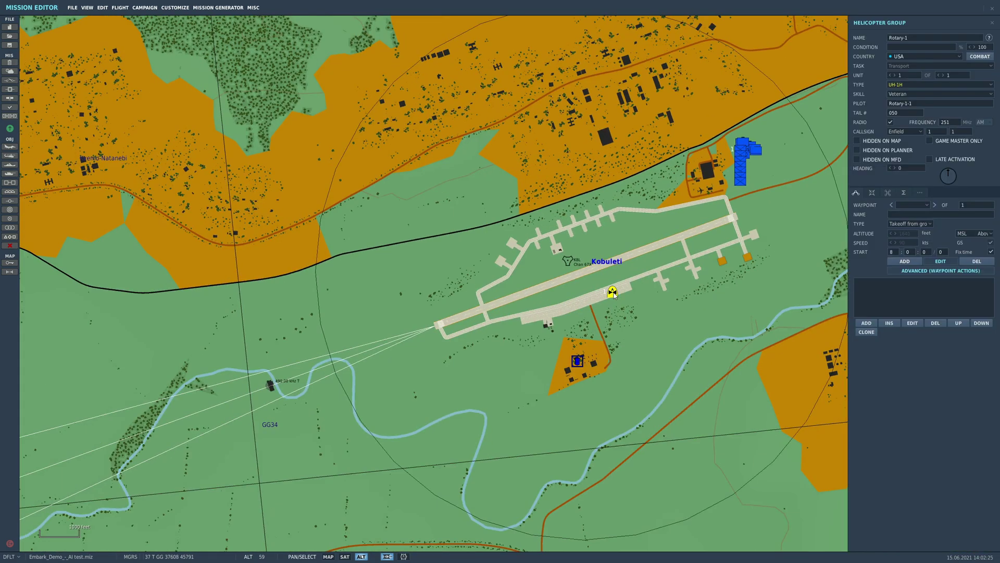
click(904, 262)
scroll(802, 130, up, 5)
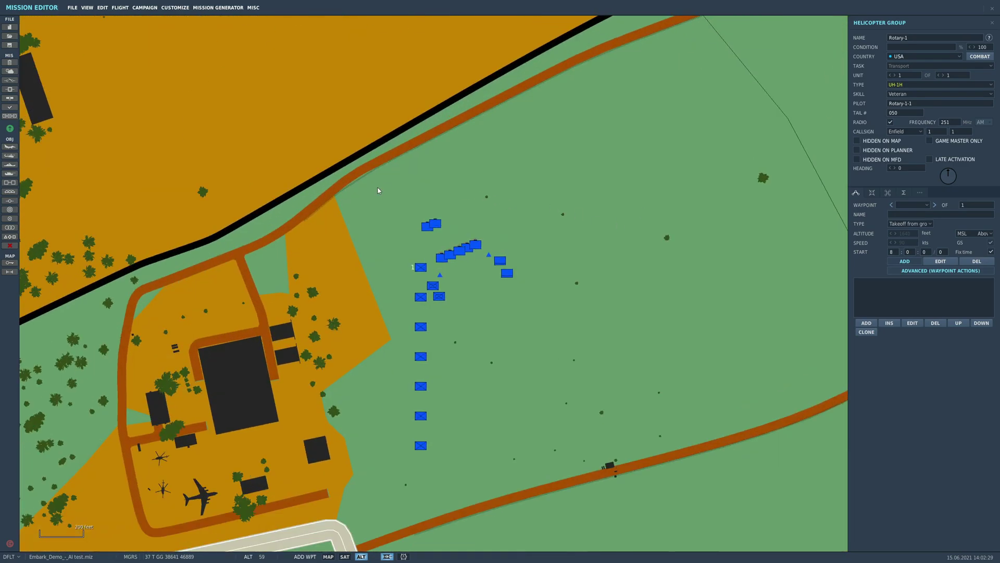
scroll(376, 298, up, 1)
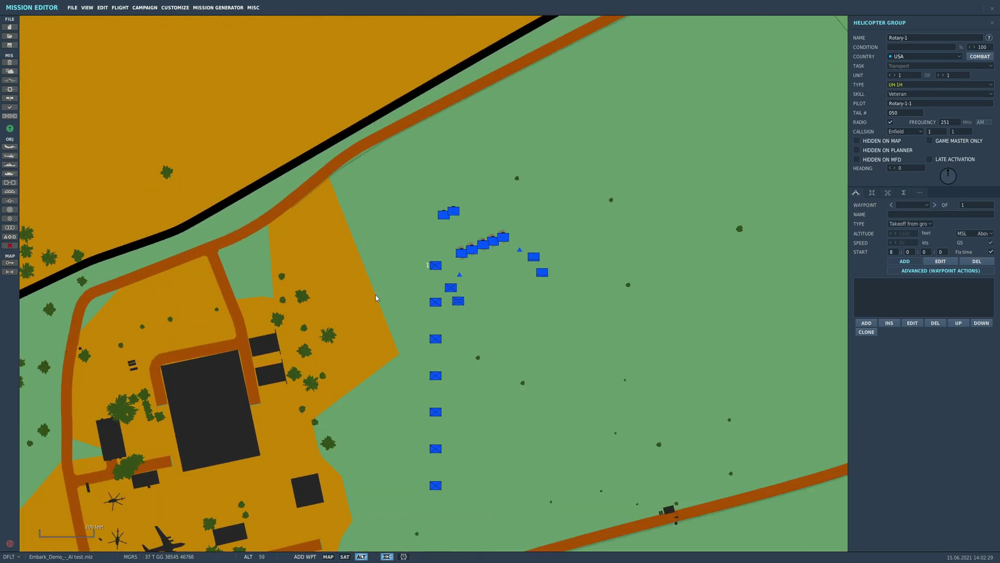
click(550, 416)
Give the helicopter's waypoint 1 an Embarking task and move its pickup point northwest into the infantry's embark zone.
click(866, 323)
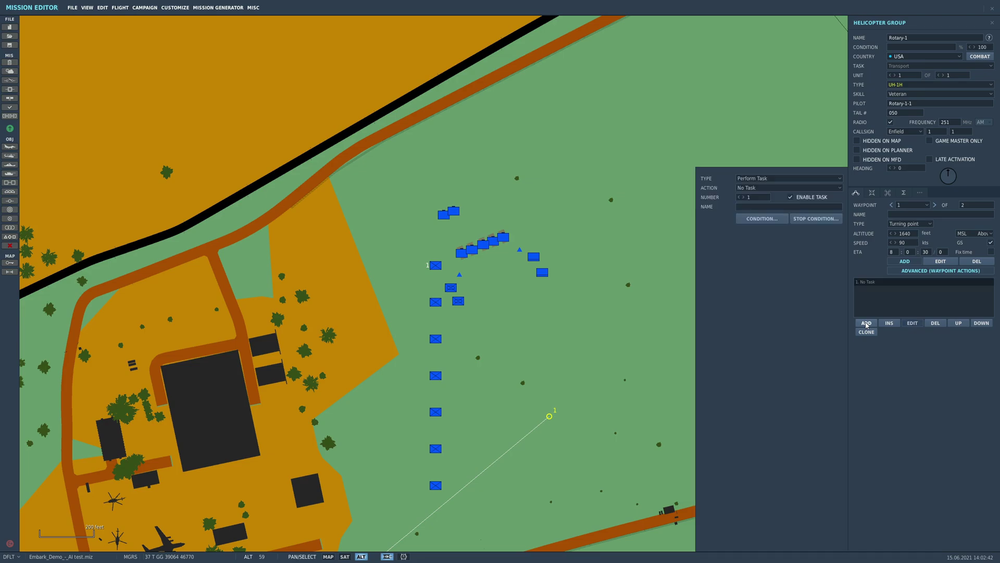
click(751, 188)
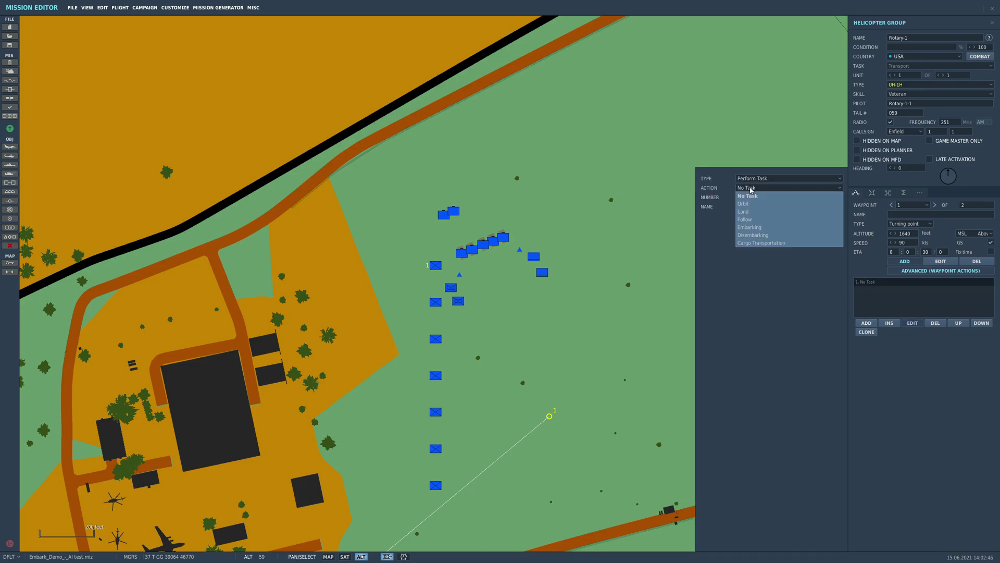
click(748, 228)
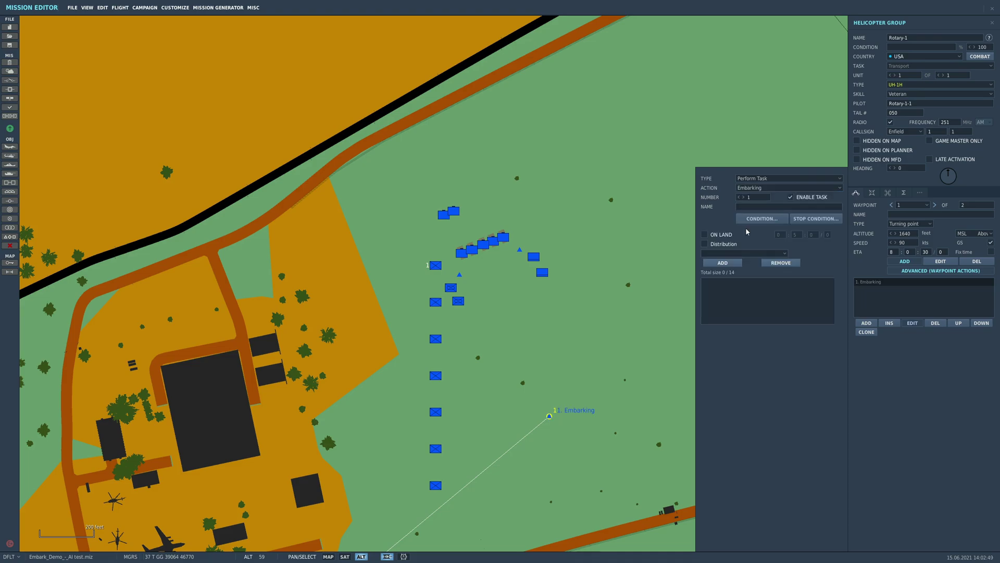
scroll(550, 423, up, 7)
click(549, 396)
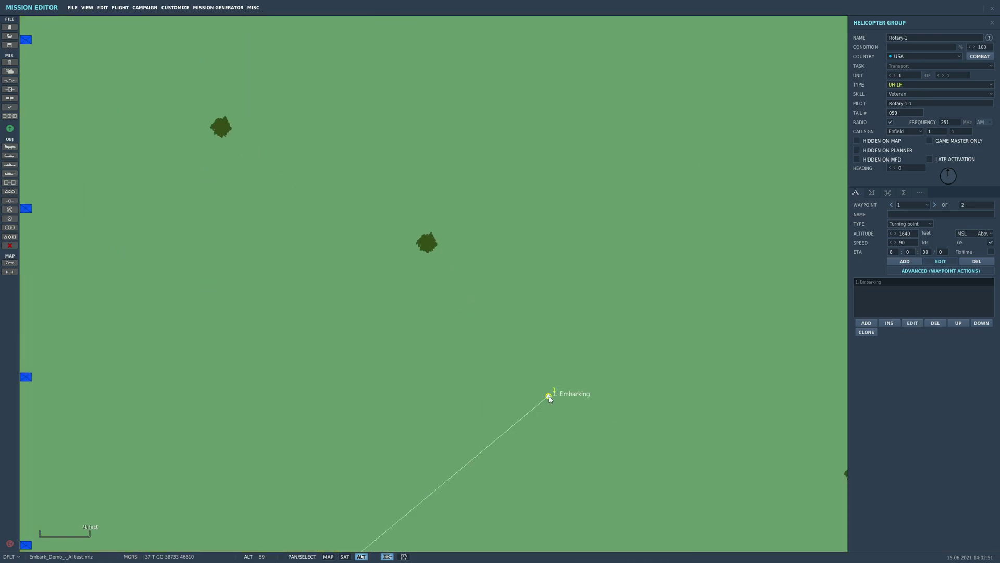
scroll(542, 373, down, 6)
mouse_move(549, 396)
mouse_down()
mouse_move(546, 407)
mouse_move(511, 297)
mouse_up()
scroll(547, 407, down, 2)
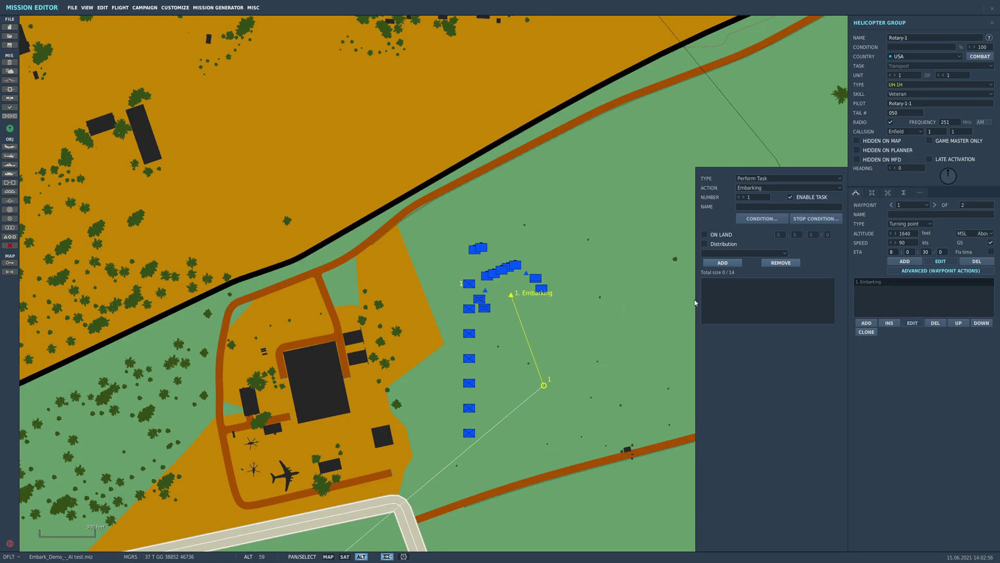
Assign the Ground-1 infantry group to the helicopter's Embarking task.
click(784, 254)
click(712, 262)
click(729, 264)
Add waypoint 2 to the helicopter's route at the crossing of the two runways south of Kobuleti airfield.
click(907, 264)
scroll(509, 192, down, 5)
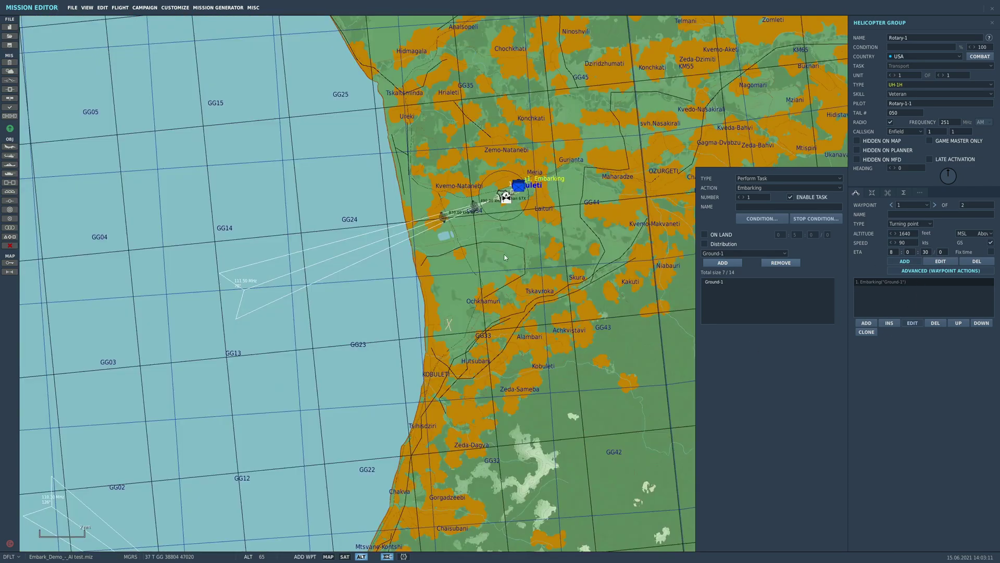
scroll(503, 315, up, 3)
scroll(490, 232, up, 5)
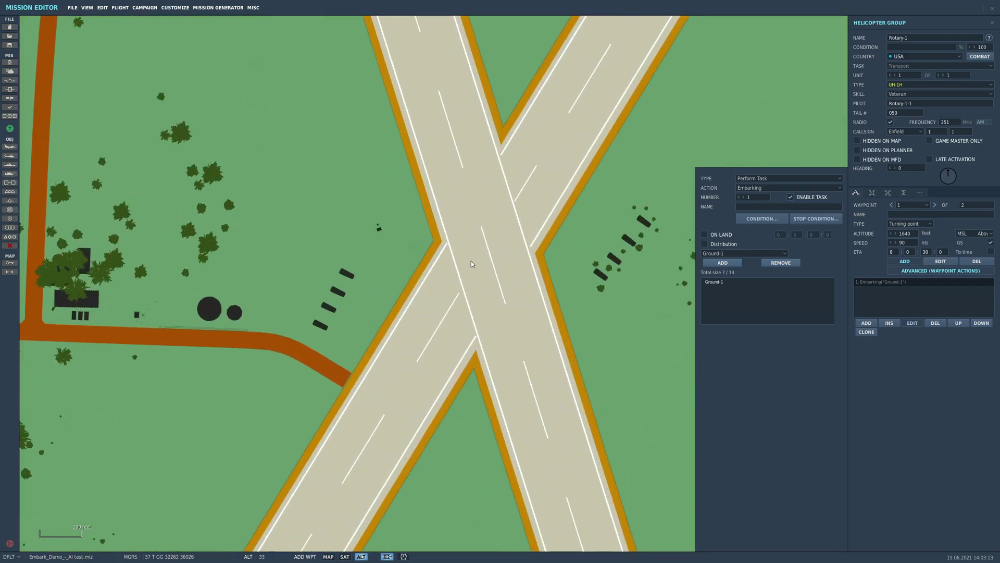
click(486, 238)
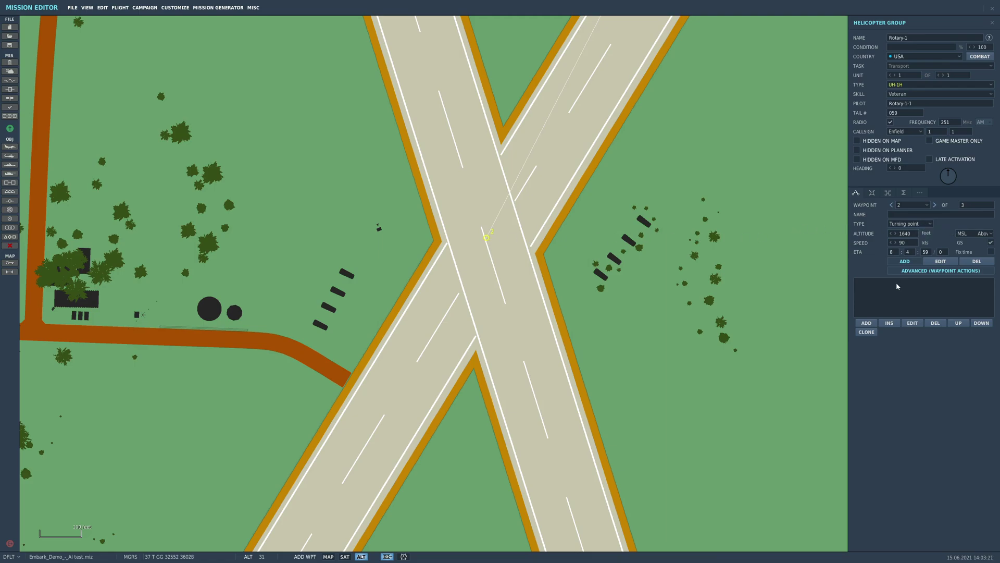
Give the helicopter's waypoint 2 a Disembarking task and assign the Ground-1 infantry group to it.
click(867, 322)
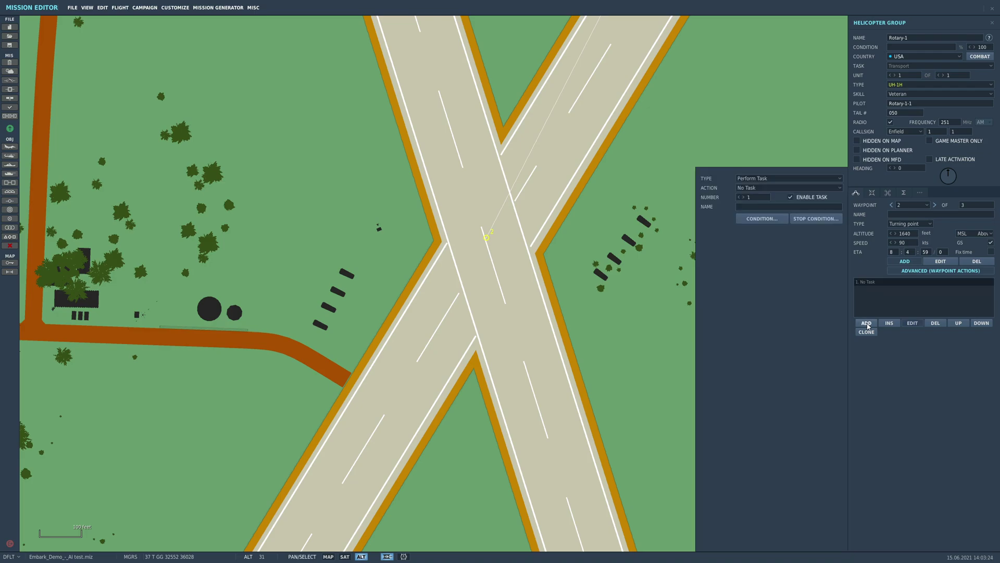
click(750, 187)
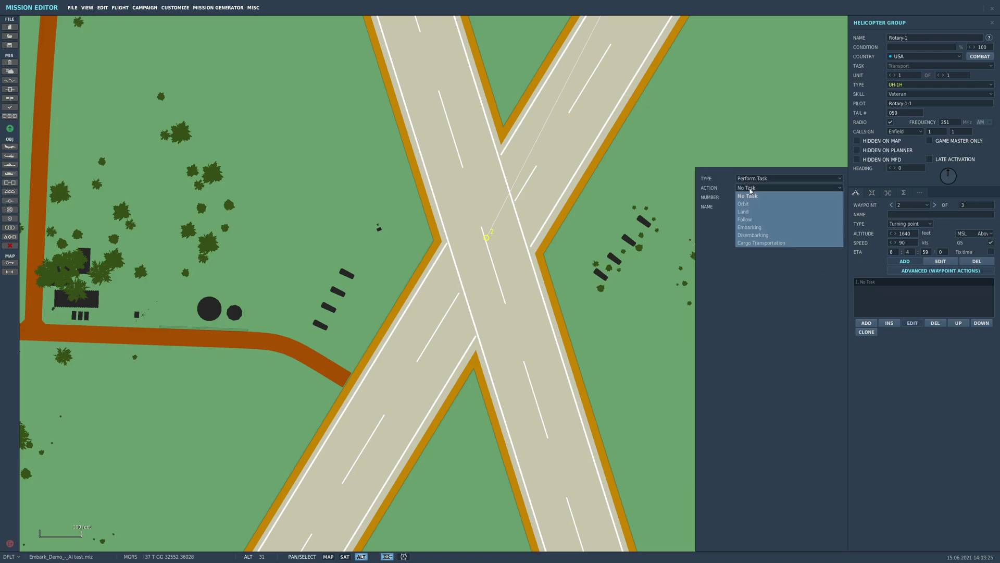
click(752, 236)
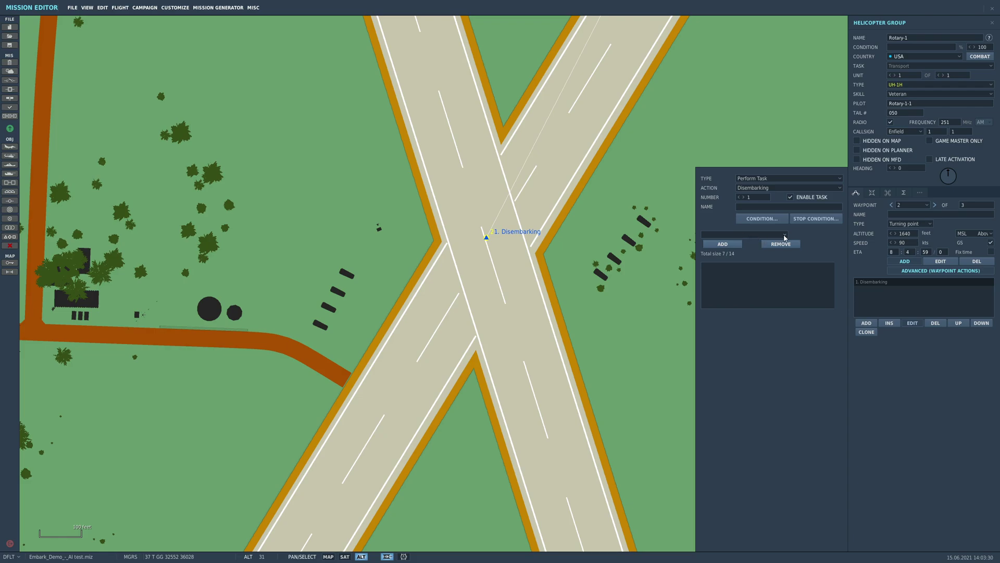
click(784, 235)
click(729, 244)
click(724, 246)
Add waypoint 3 to the helicopter's route in the open field north of the two crossing runways.
scroll(485, 237, up, 5)
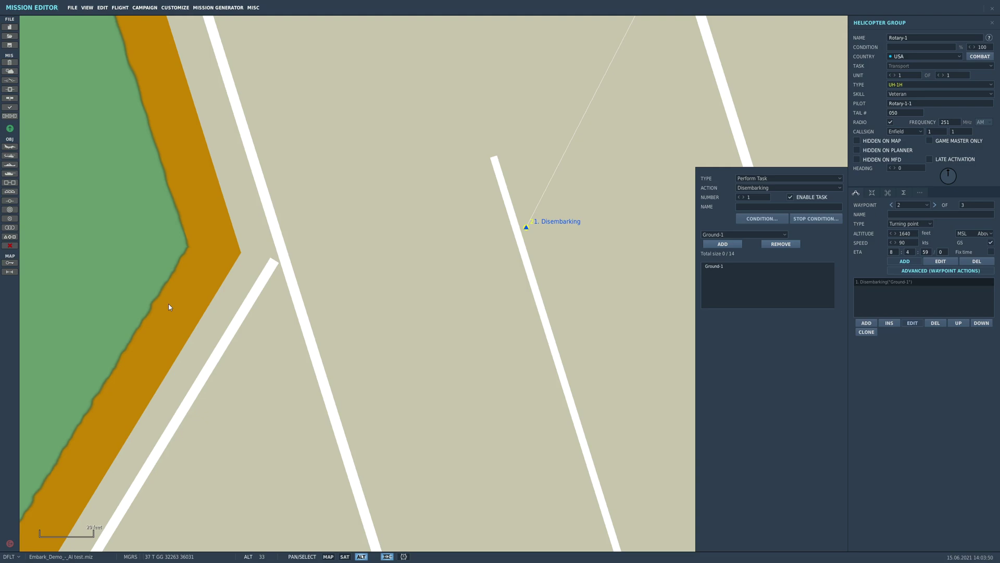
scroll(271, 411, down, 5)
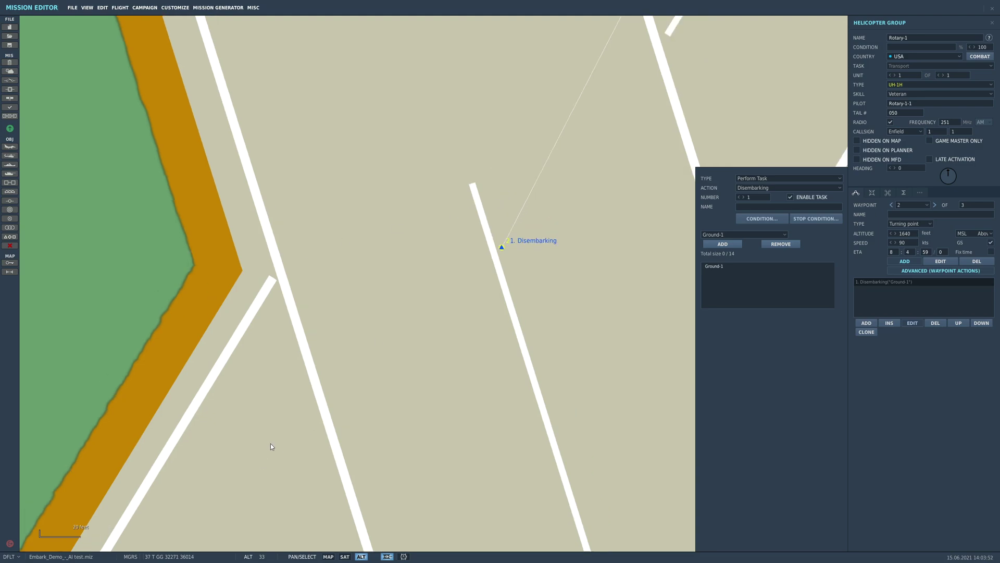
scroll(271, 411, down, 2)
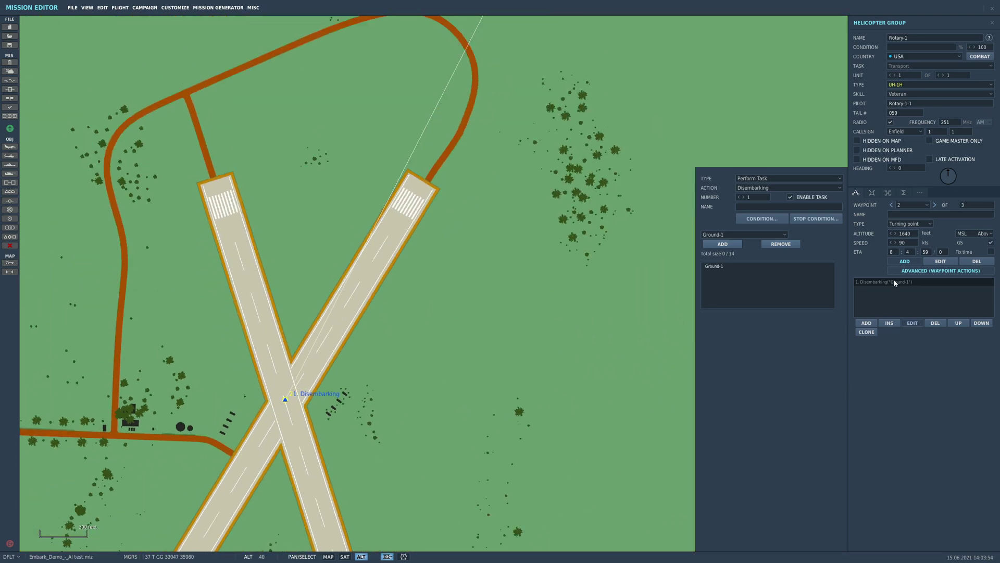
scroll(407, 409, down, 5)
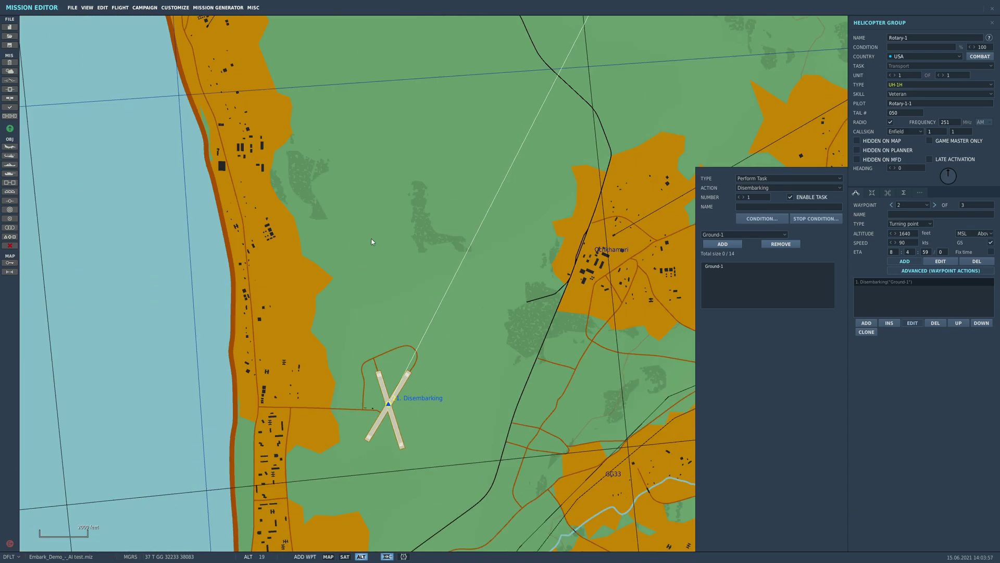
click(371, 240)
scroll(324, 471, down, 5)
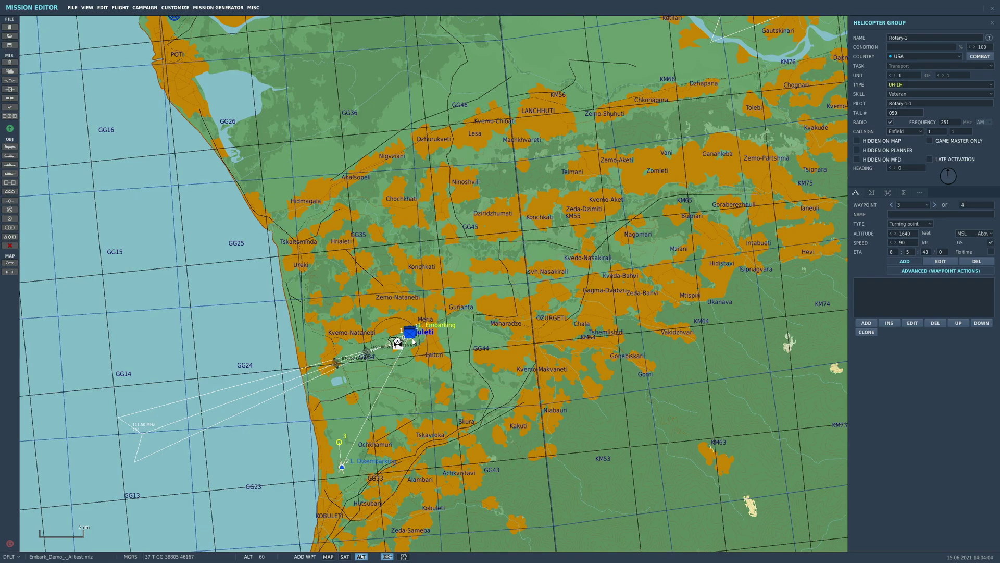
scroll(413, 341, up, 8)
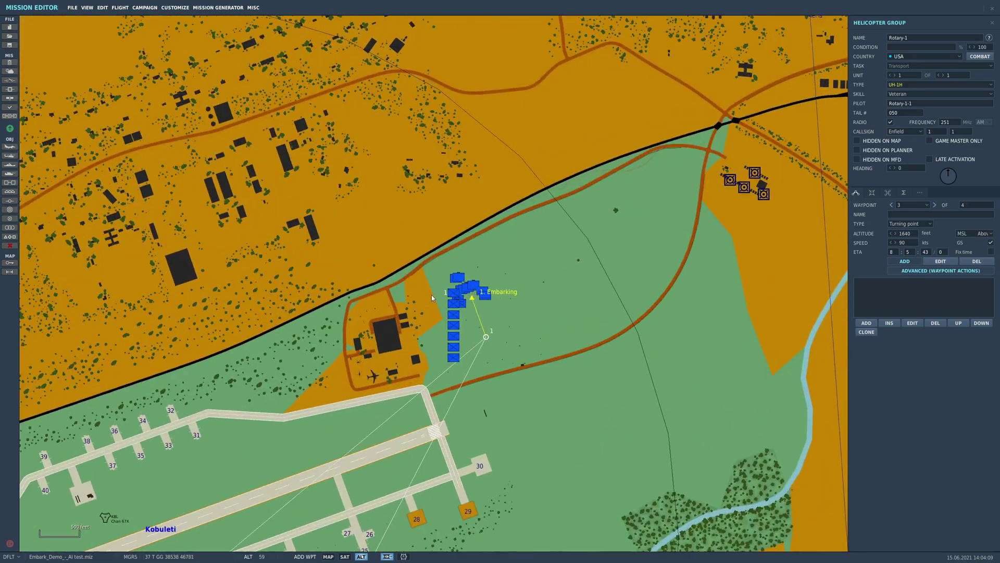
click(992, 24)
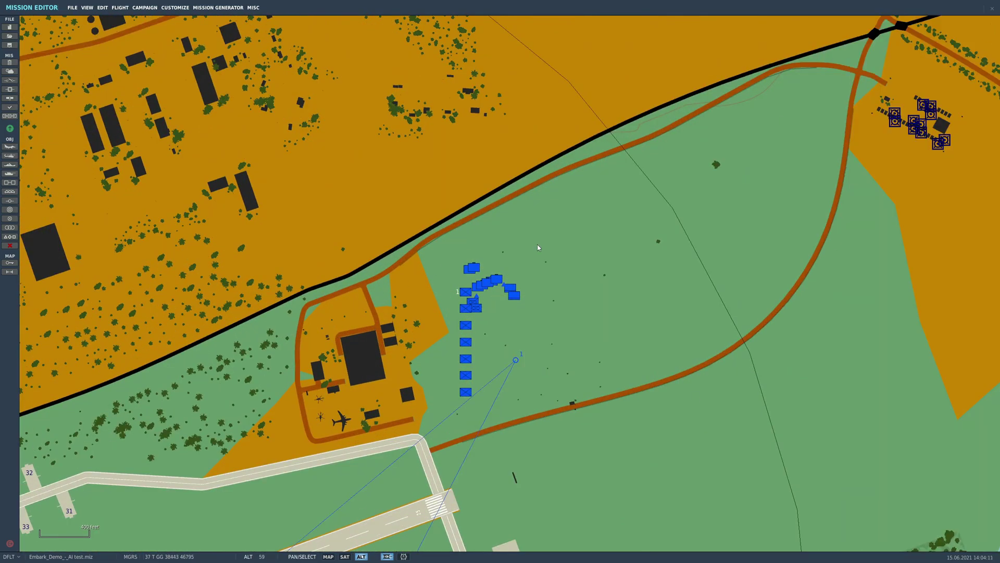
Add waypoint 1 to the Ground-1 infantry group's route beside the round storage tanks west of the runway crossing.
click(466, 293)
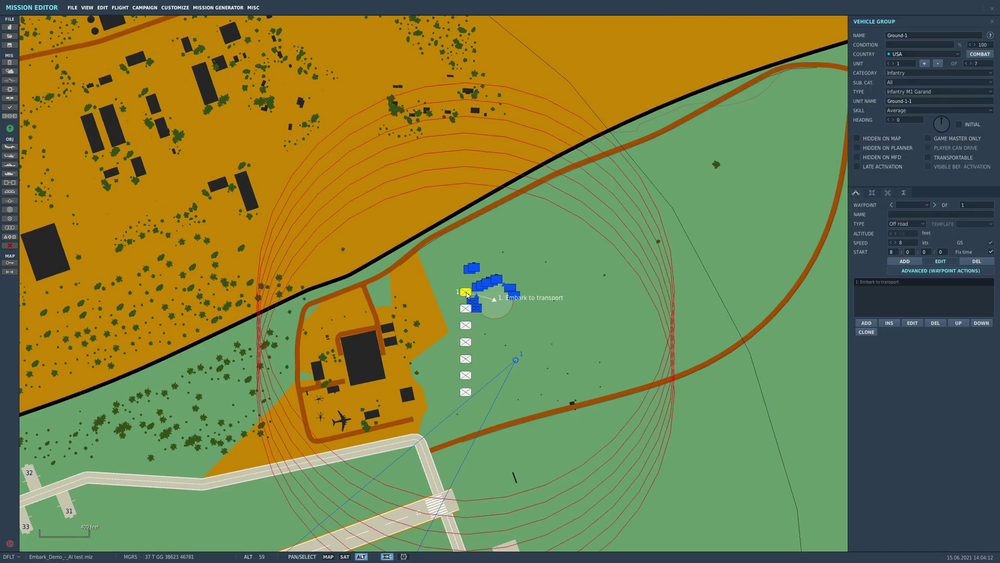
scroll(812, 287, down, 5)
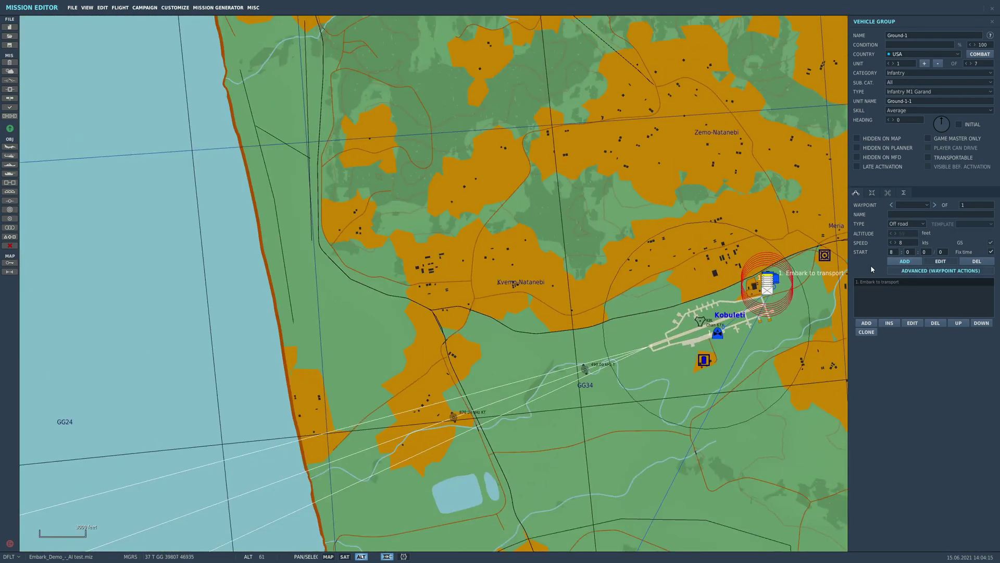
click(905, 262)
scroll(588, 185, down, 3)
scroll(583, 352, up, 8)
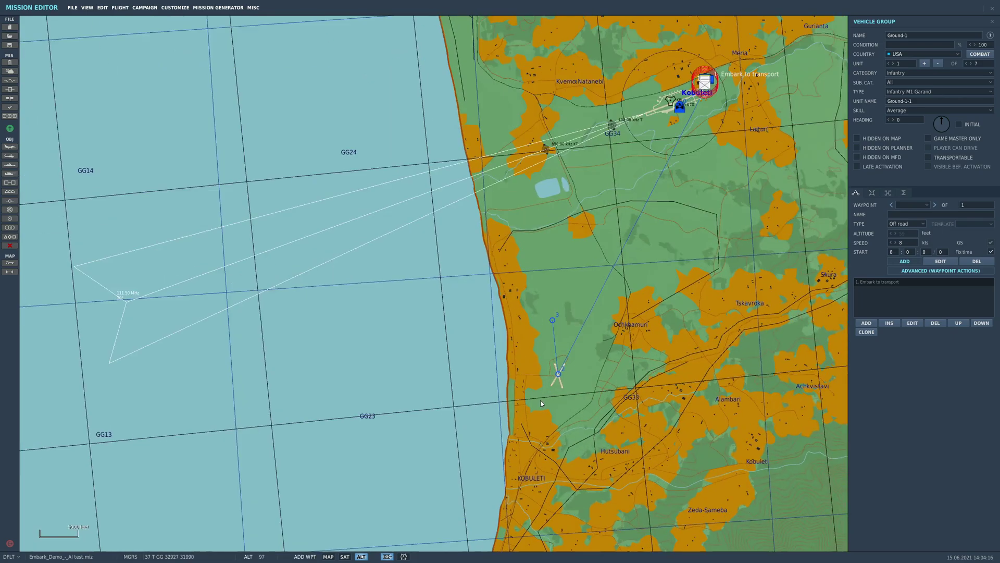
scroll(608, 441, up, 5)
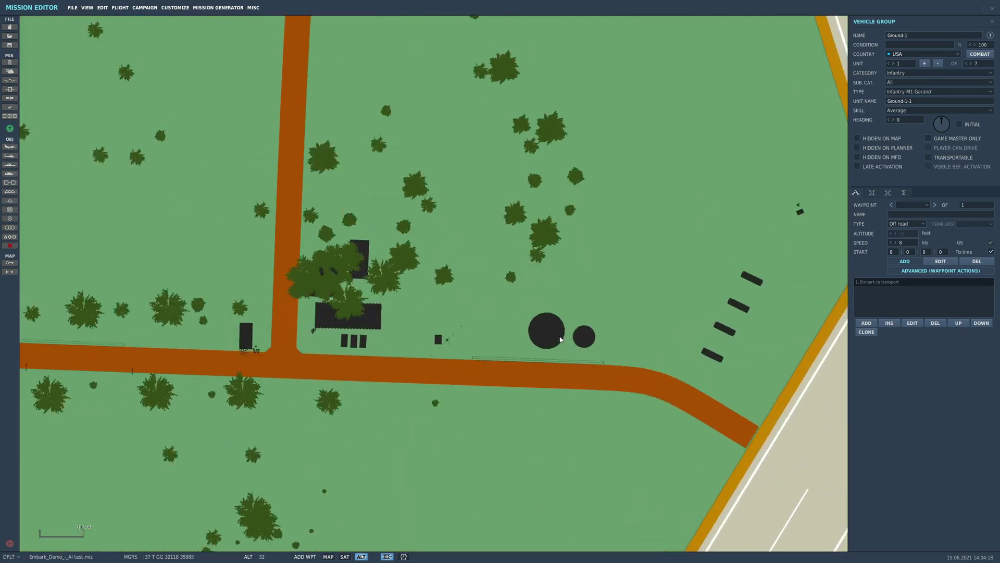
click(551, 283)
scroll(464, 406, down, 4)
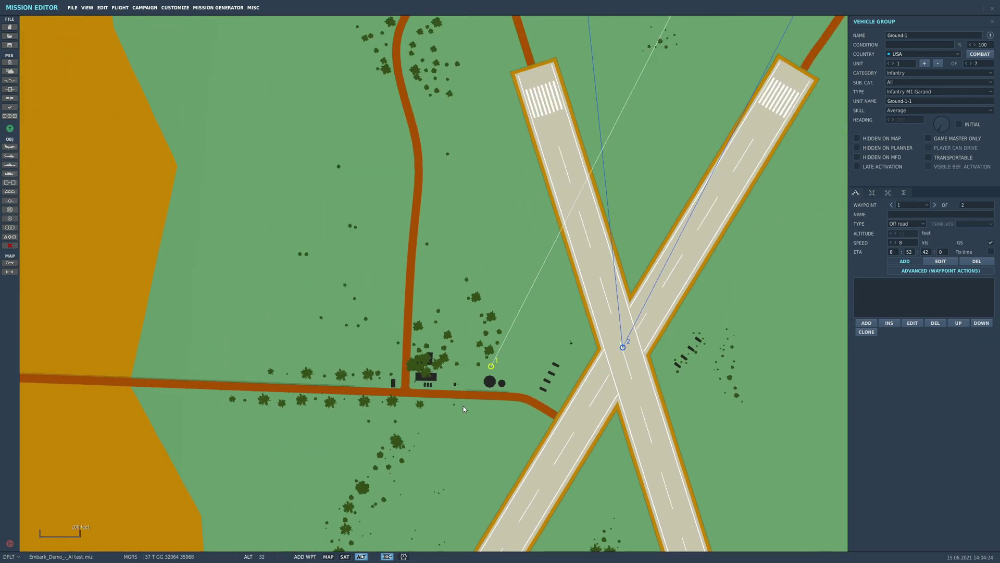
scroll(375, 366, down, 1)
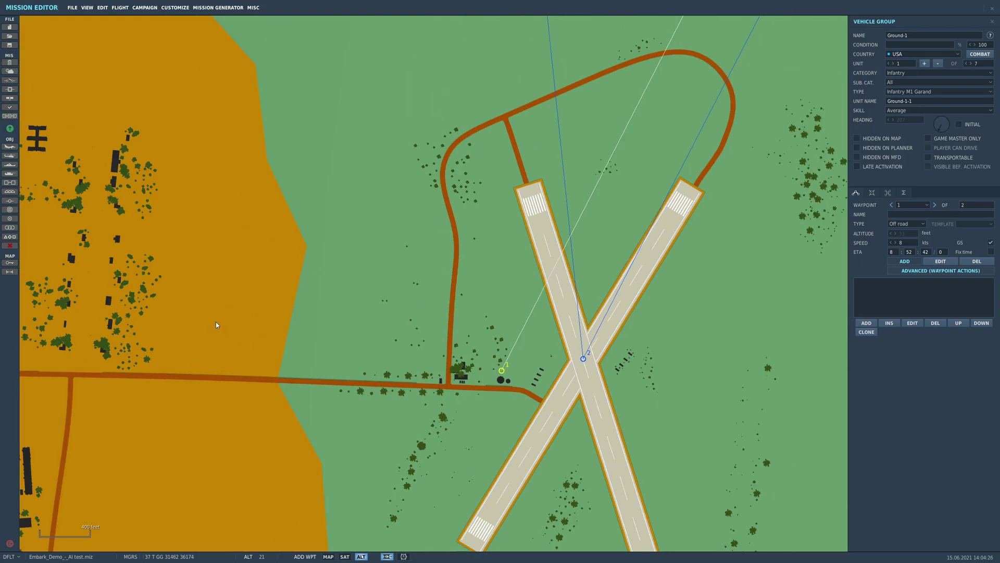
Add waypoint 2 to the infantry group's route in the built-up area west of the airfield and finish editing the group.
click(155, 308)
scroll(326, 494, down, 2)
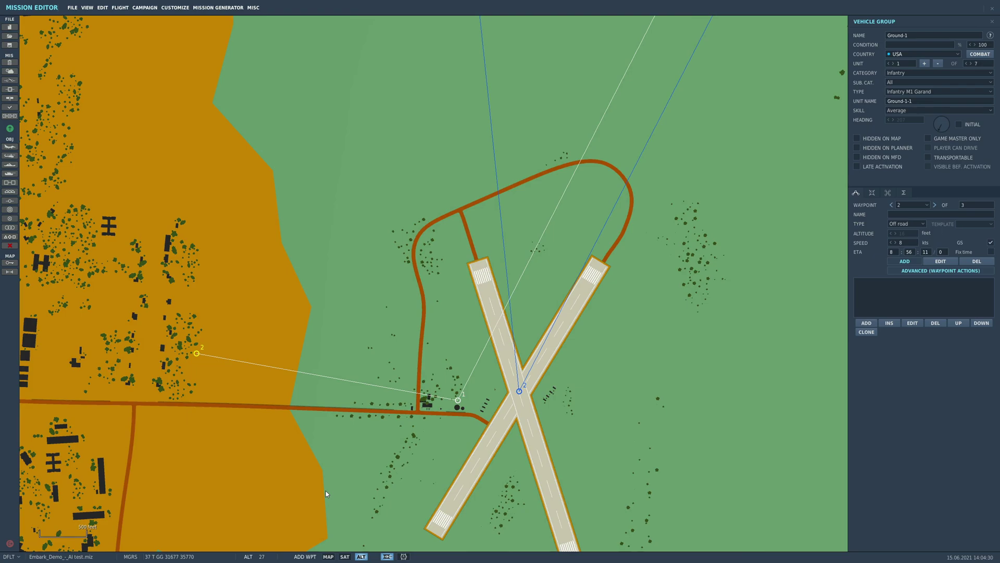
scroll(326, 493, down, 4)
scroll(326, 491, down, 2)
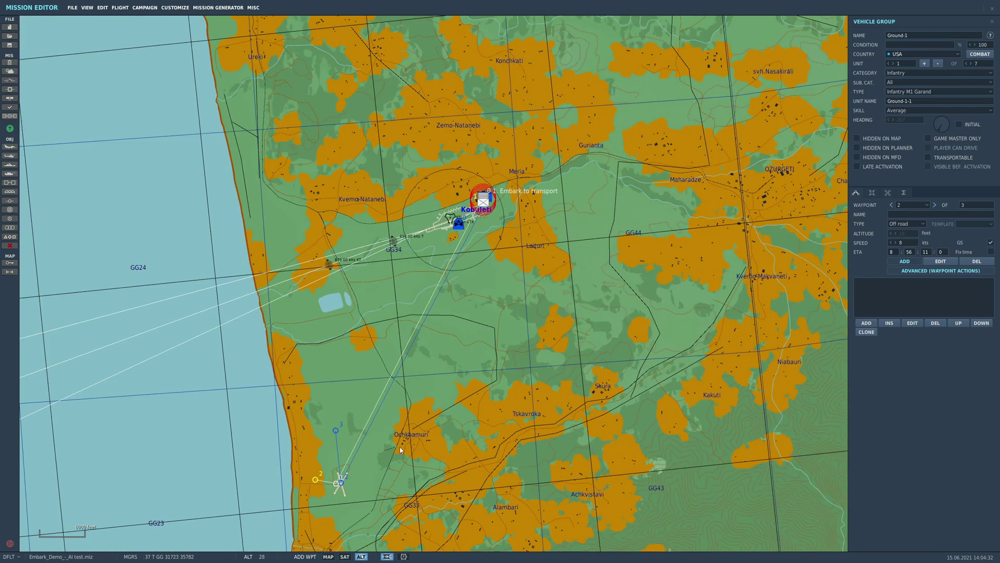
click(991, 21)
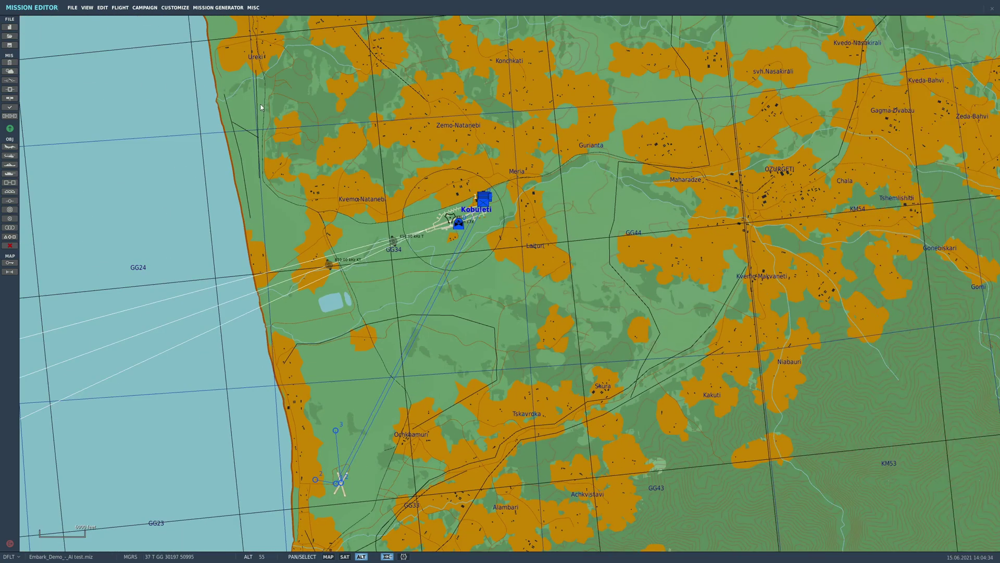
Run the mission without saving the changes and examine the infantry's disembarkation and movement at the runway crossing on the in-game map.
click(11, 129)
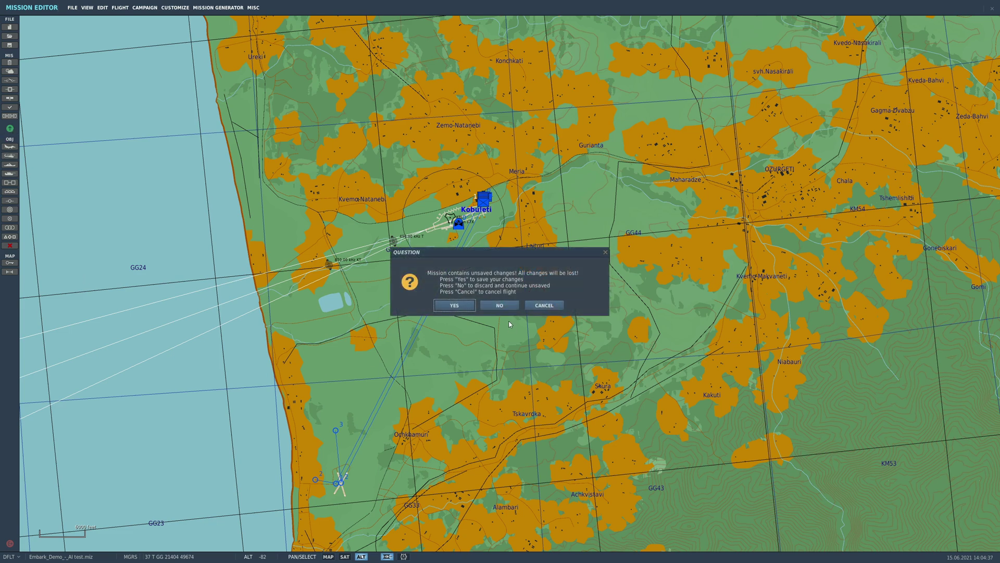
click(500, 305)
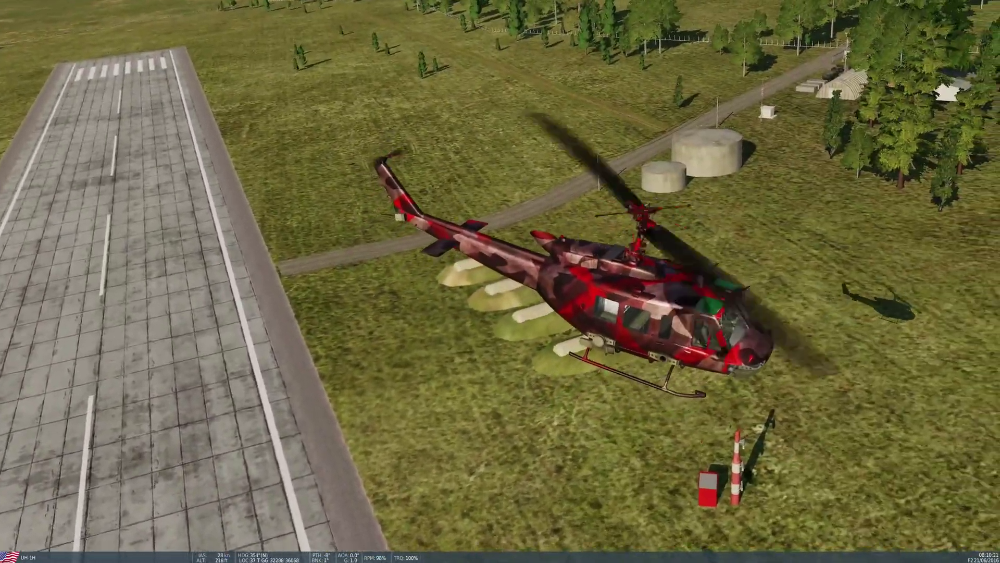
key(F10)
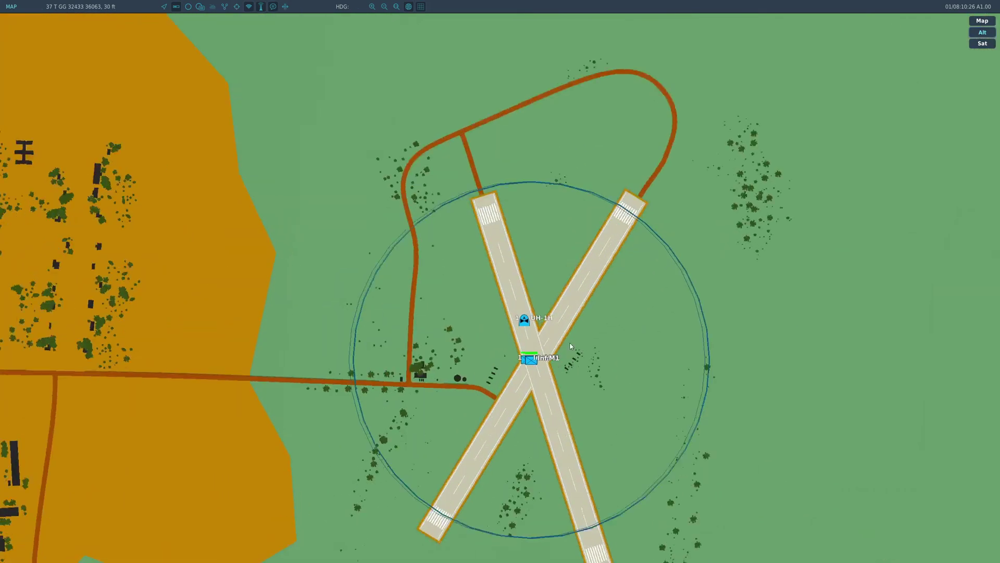
scroll(524, 354, up, 5)
click(543, 387)
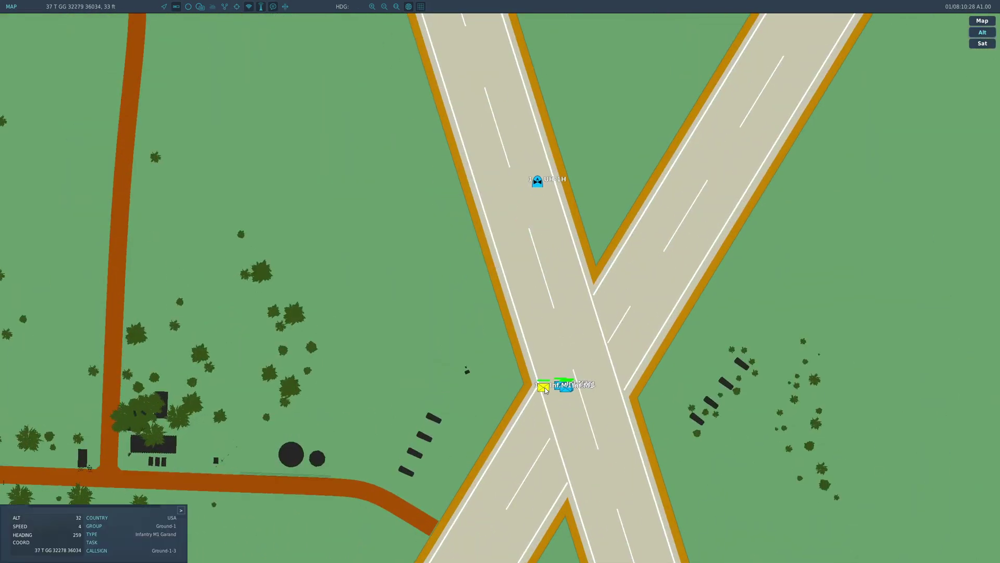
key(F7)
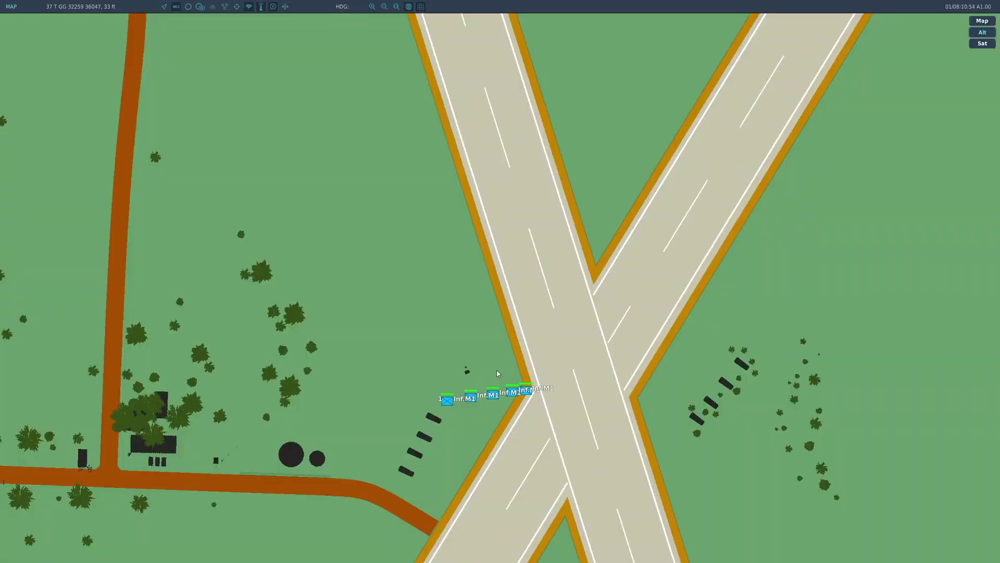
scroll(497, 374, down, 1)
Quit the running mission and return from the debriefing to the Mission Editor.
key(Escape)
click(500, 327)
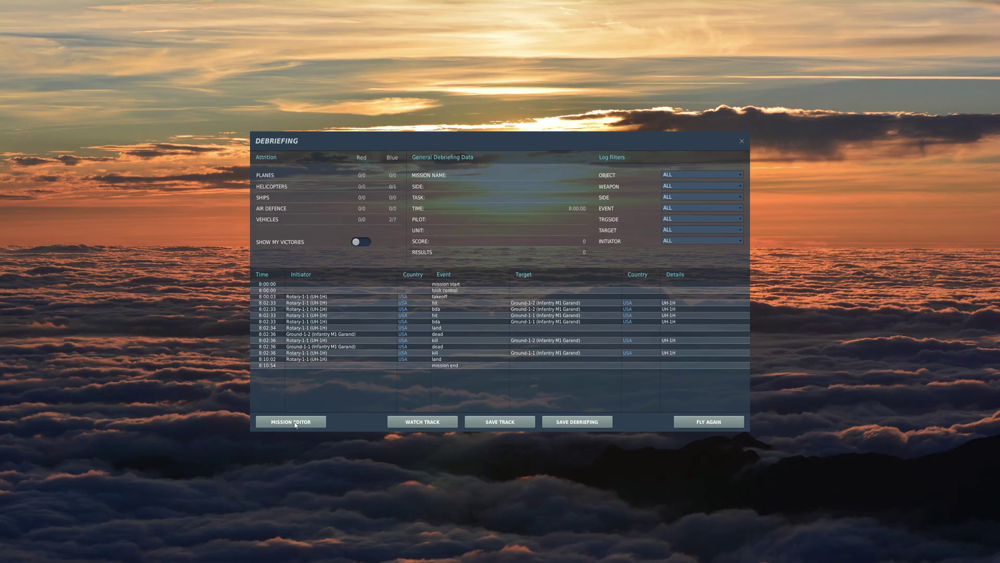
click(275, 419)
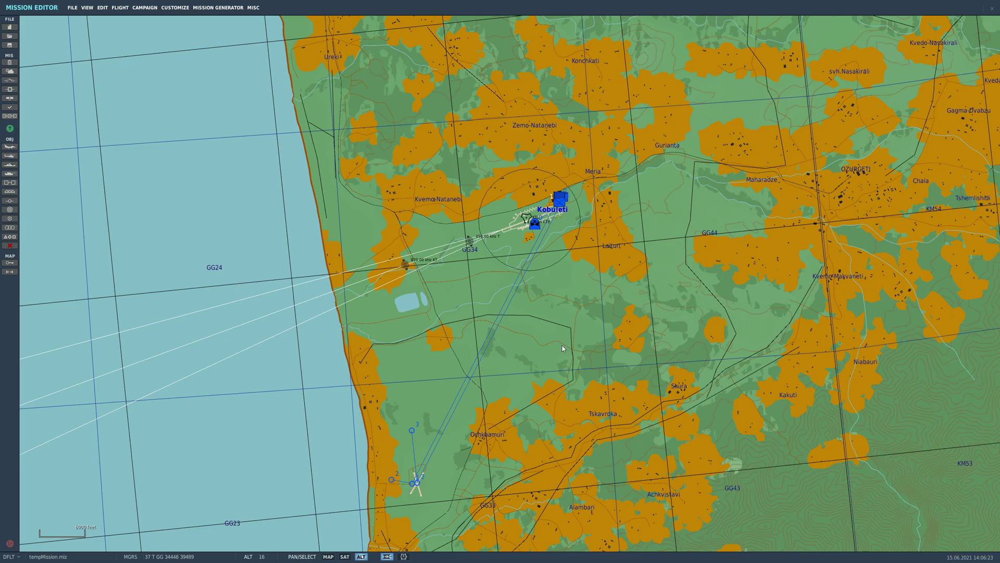
Set the skill of the UH-1H helicopter group parked at Kobuleti to Client.
click(534, 228)
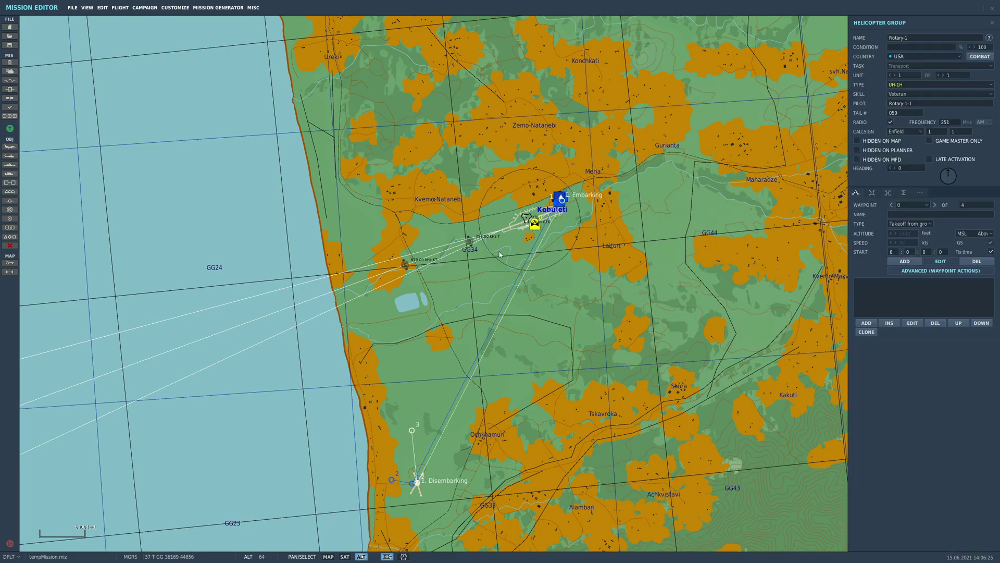
scroll(529, 223, up, 8)
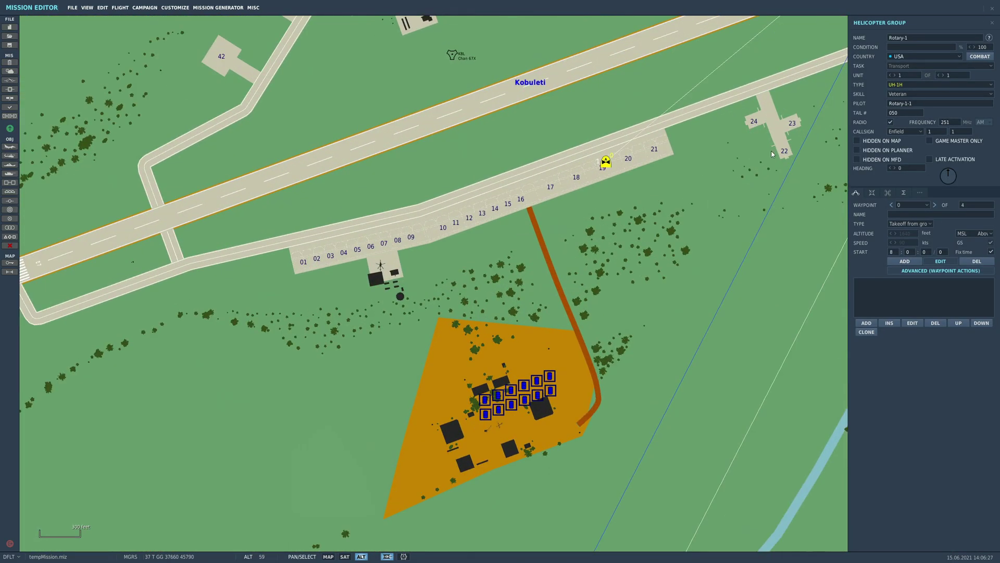
click(890, 97)
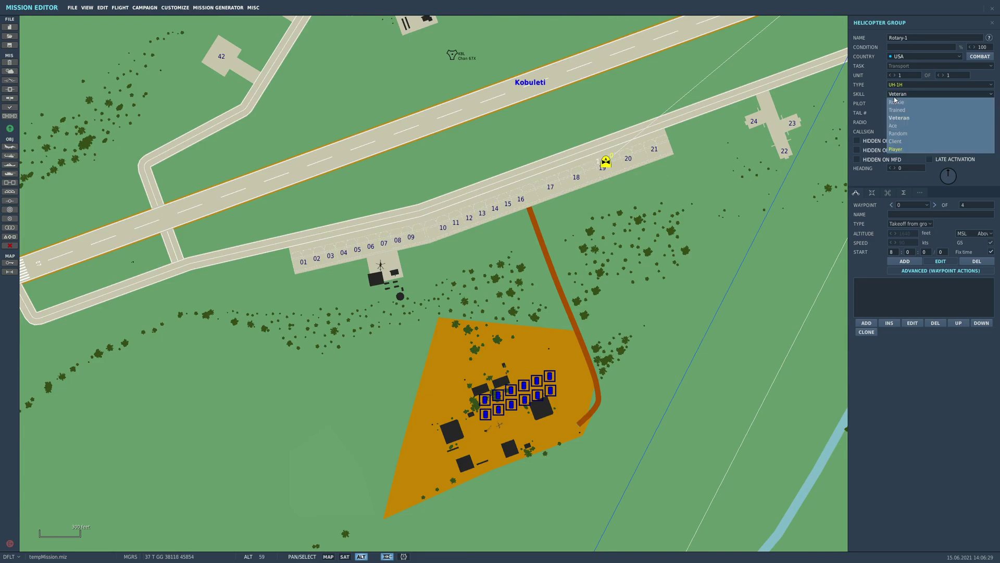
click(895, 142)
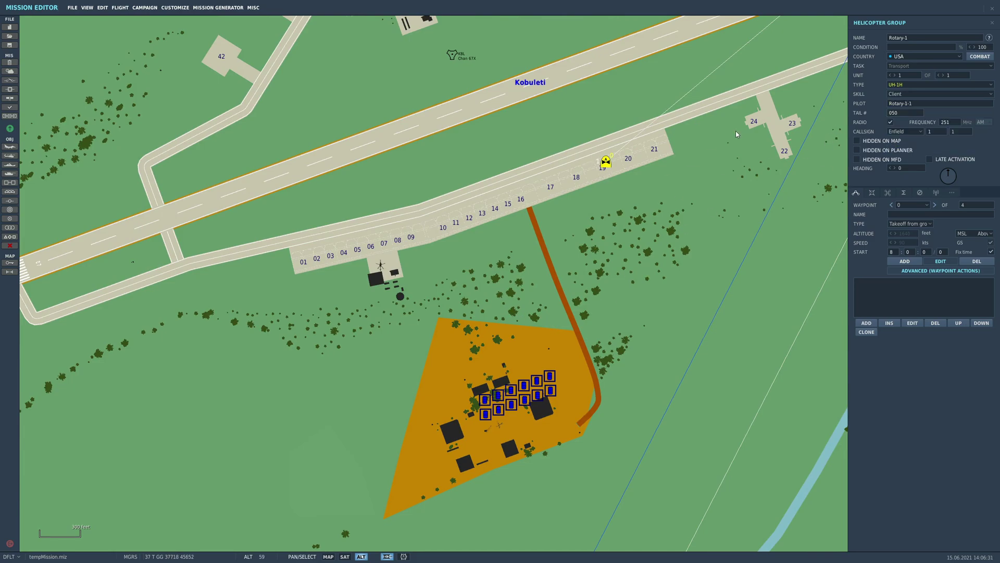
click(642, 195)
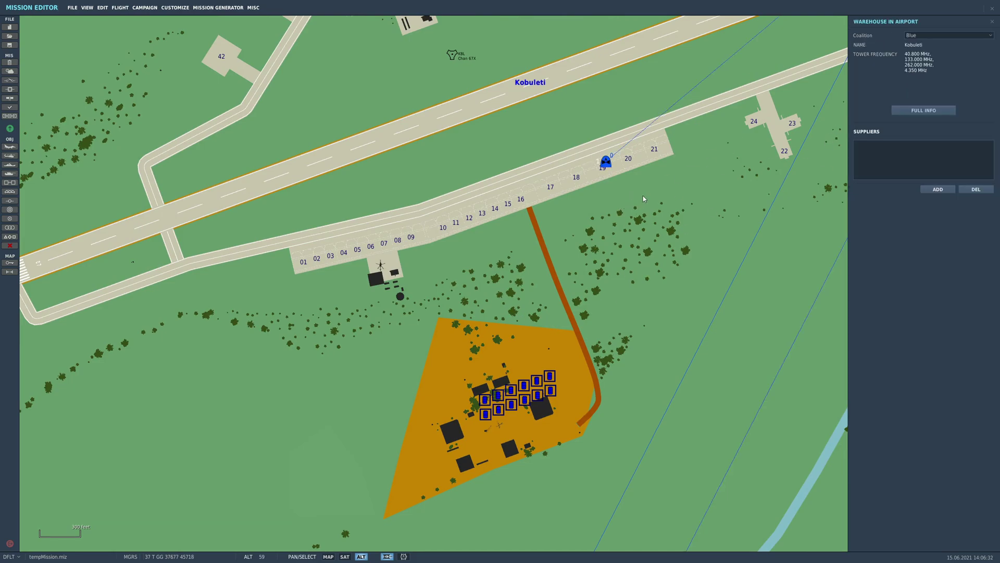
Start the mission without saving the changes, then pause it and open Adjust Controls.
click(10, 129)
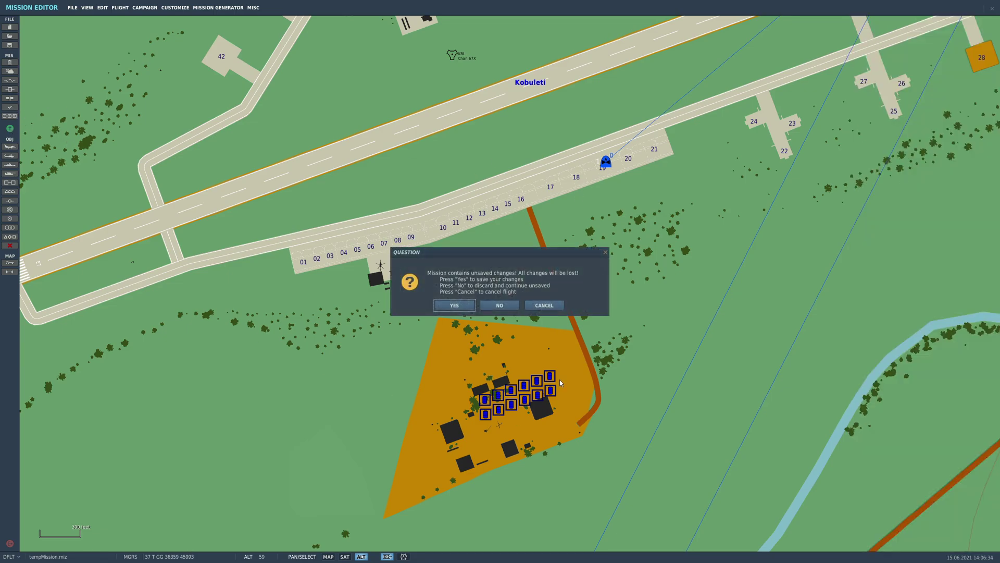
click(499, 306)
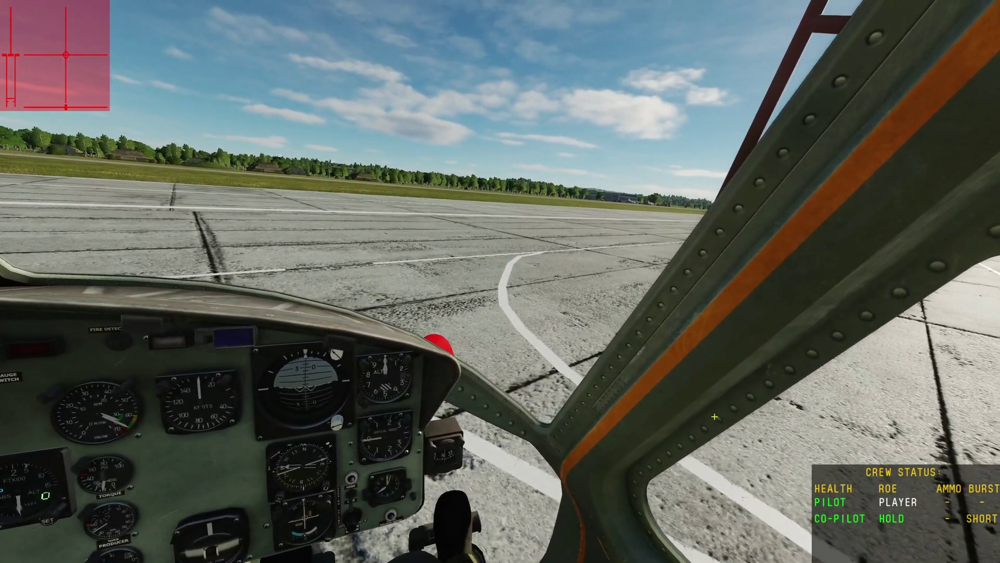
key(Escape)
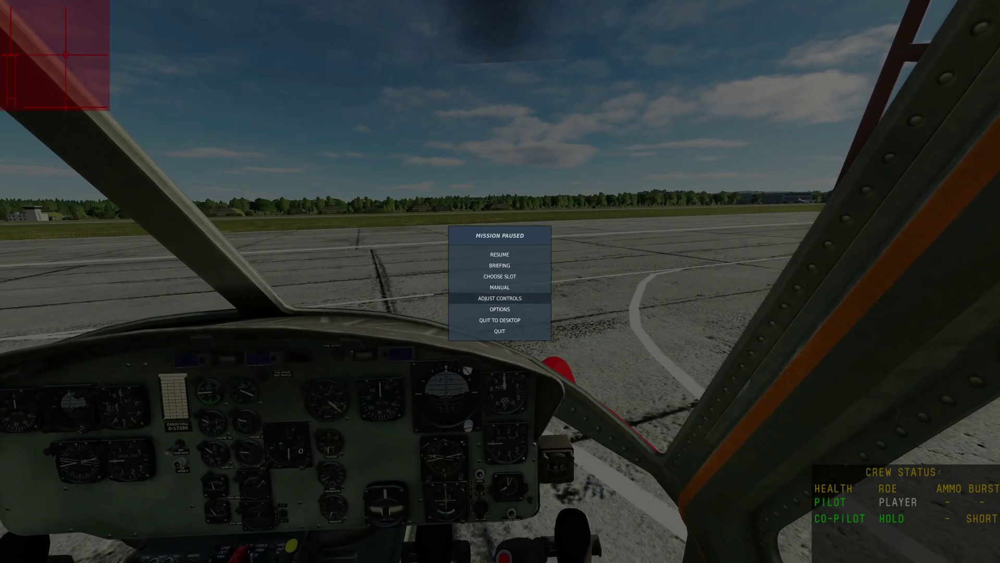
click(495, 301)
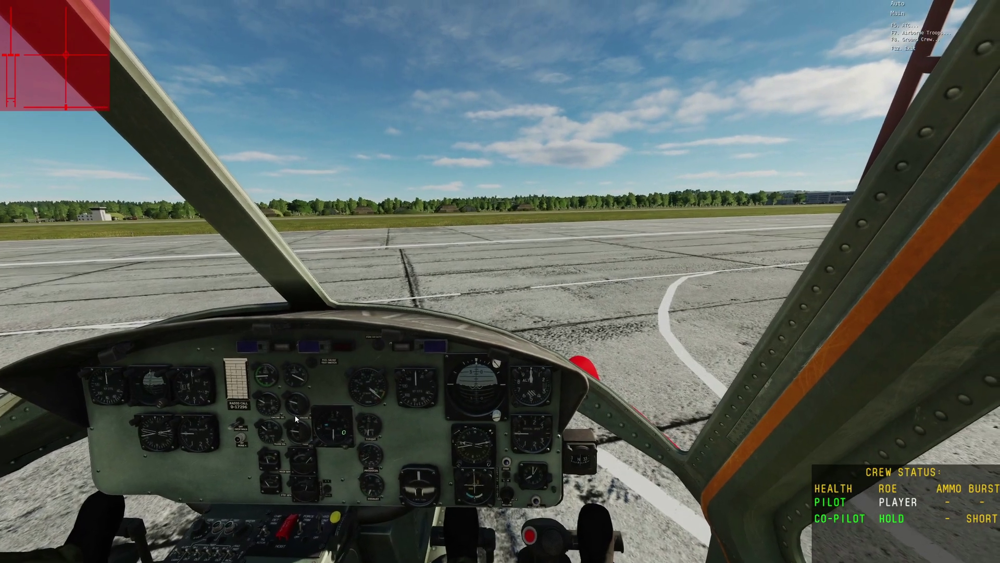
Check the Airborne Troops radio commands from the cockpit and switch to the in-game map.
key(backslash)
key(F7)
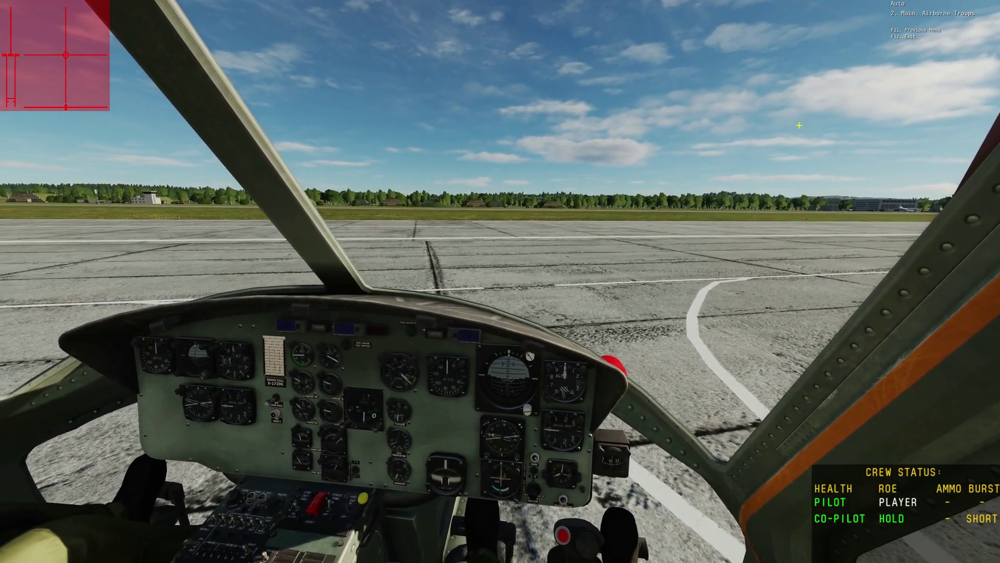
key(F12)
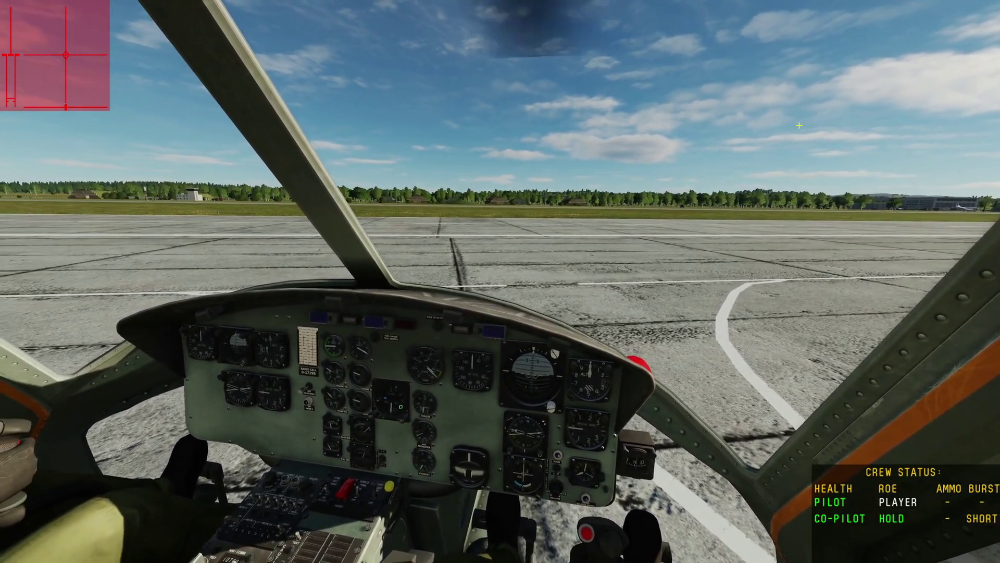
key(F10)
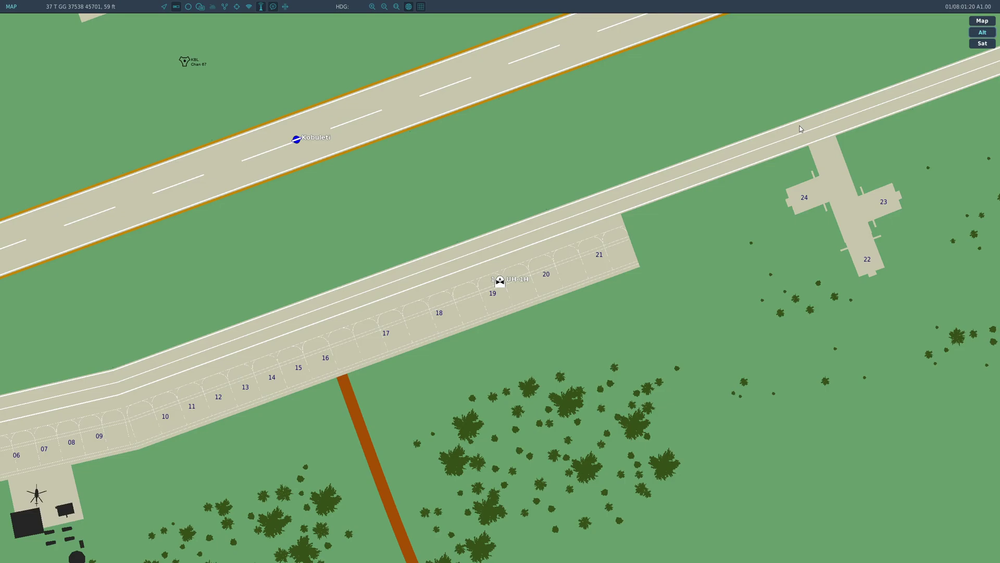